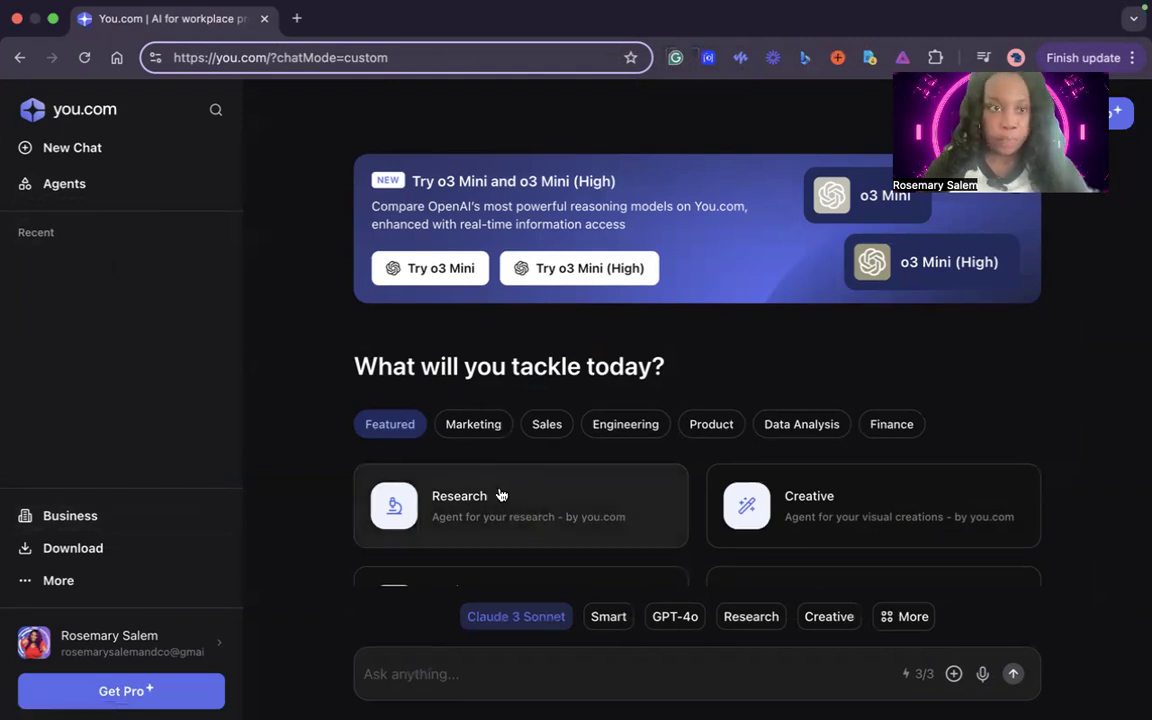
Look over the agent categories and featured agents offered on the home page
scroll(632, 362, "down", 1)
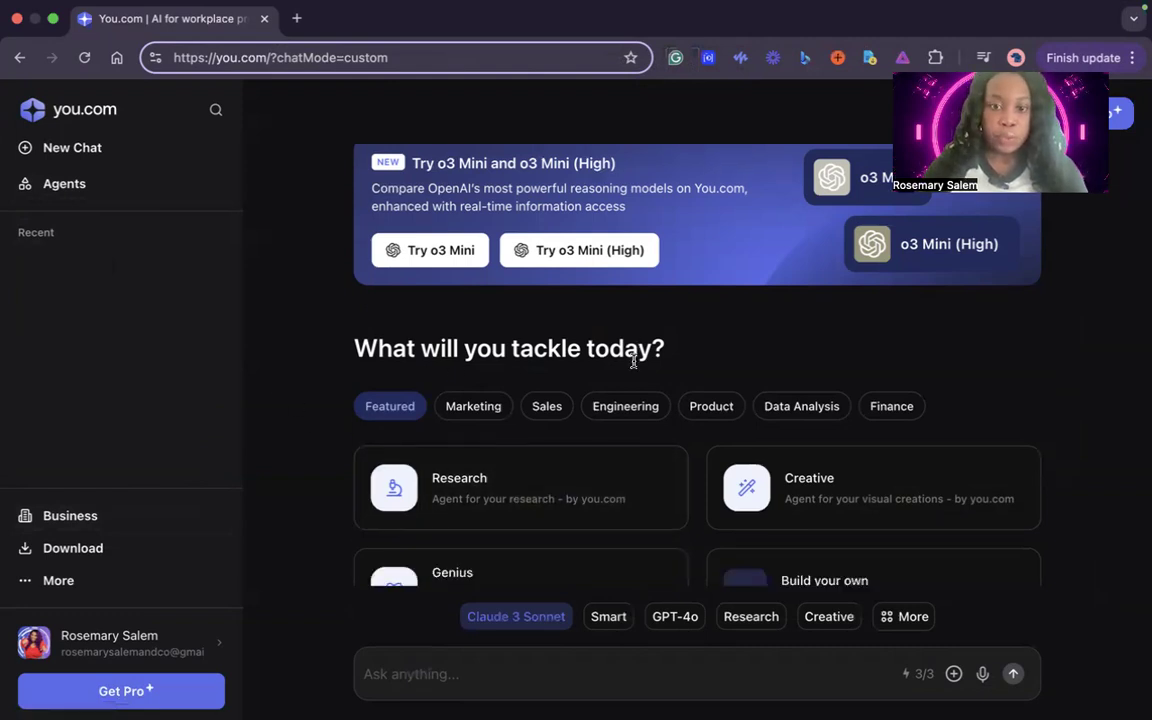
scroll(632, 362, "down", 3)
scroll(632, 362, "up", 4)
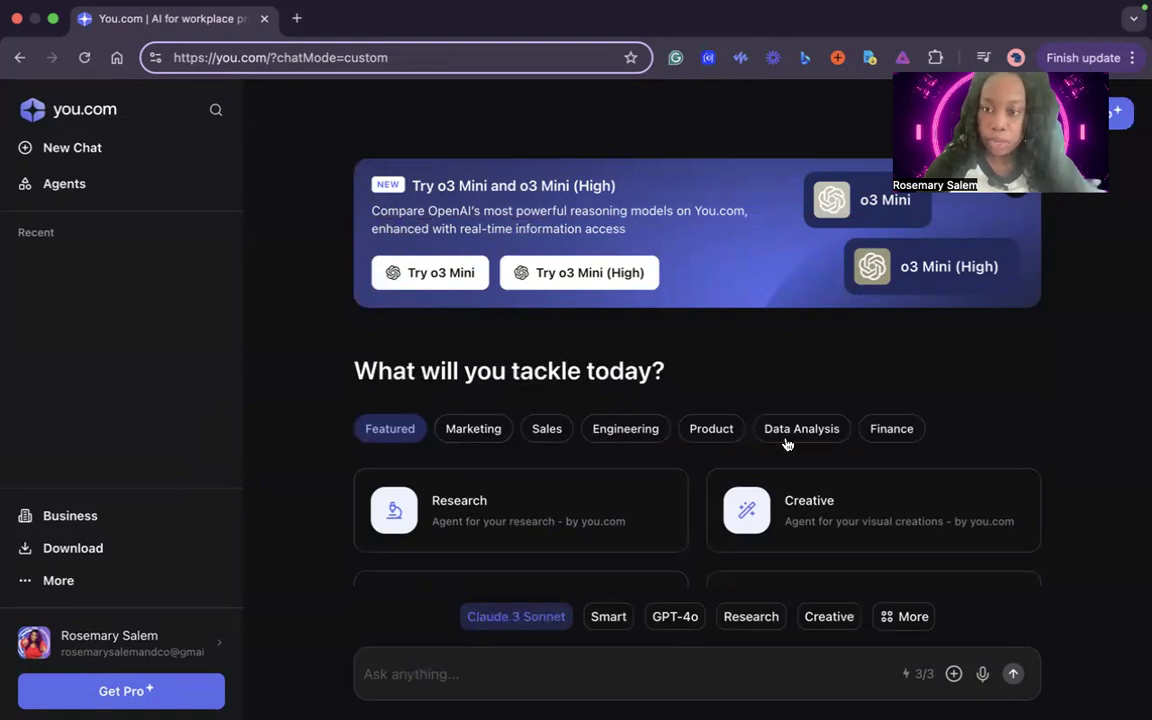
scroll(884, 437, "down", 2)
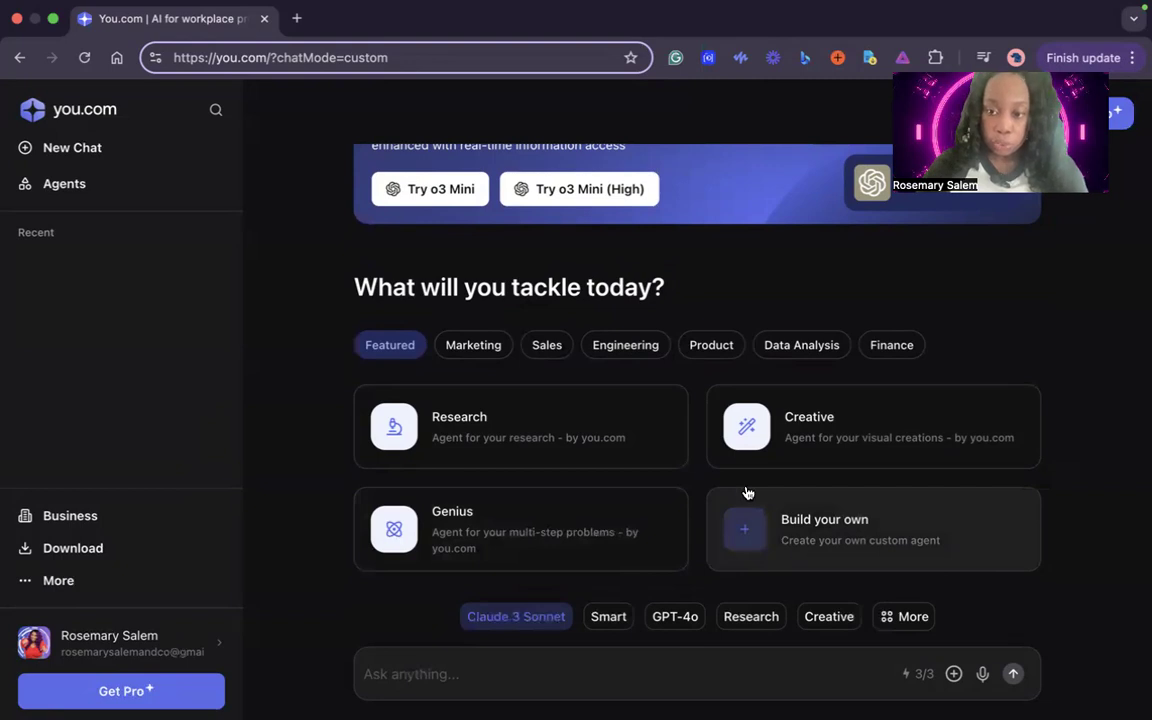
Open the full list of agents and models and examine the built-in agents and the OpenAI models
left_click(906, 617)
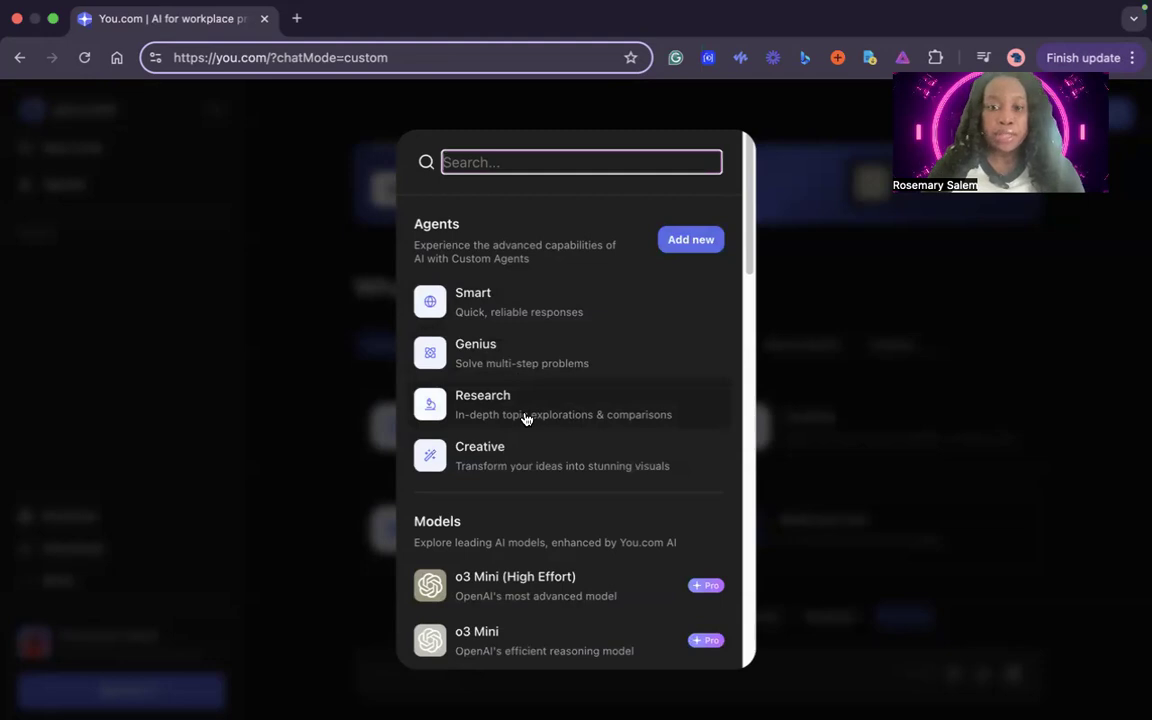
scroll(526, 418, "down", 5)
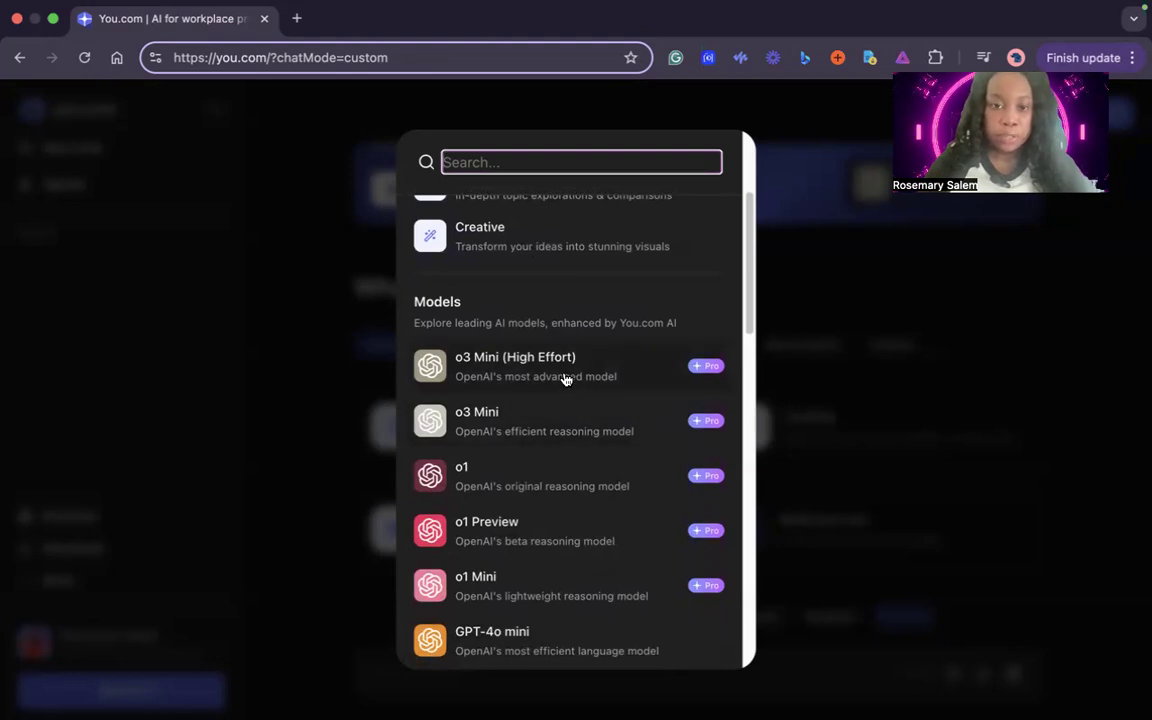
scroll(566, 380, "down", 2)
scroll(566, 380, "down", 1)
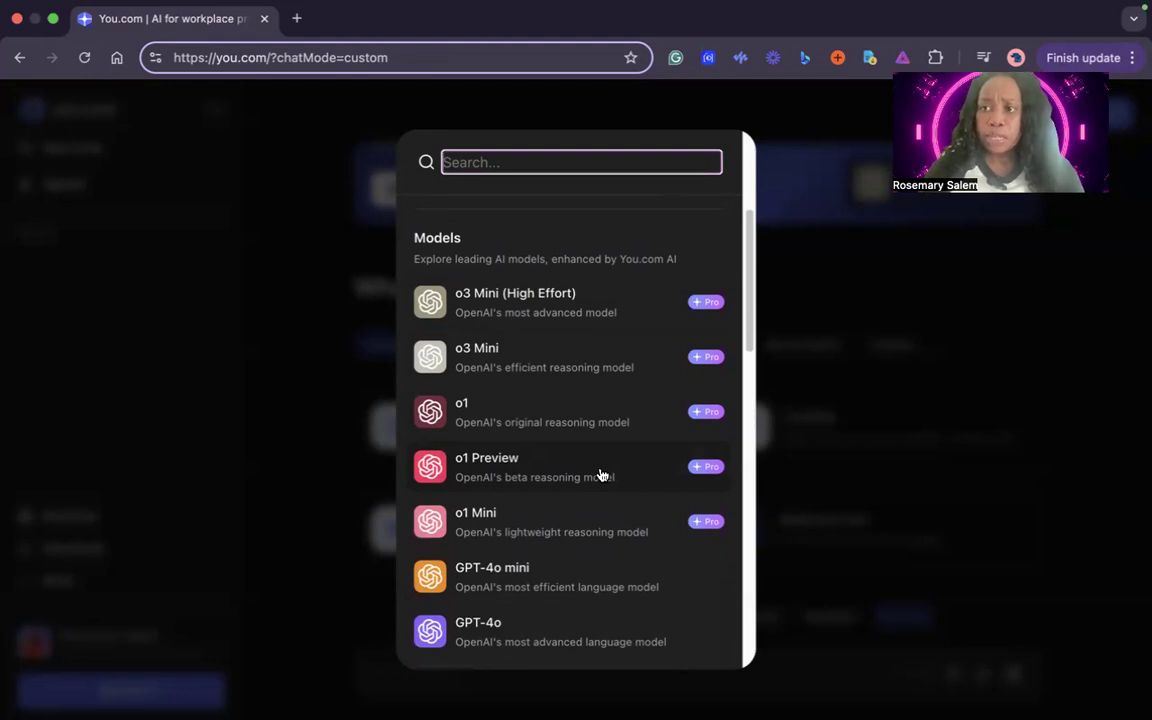
scroll(604, 453, "down", 1)
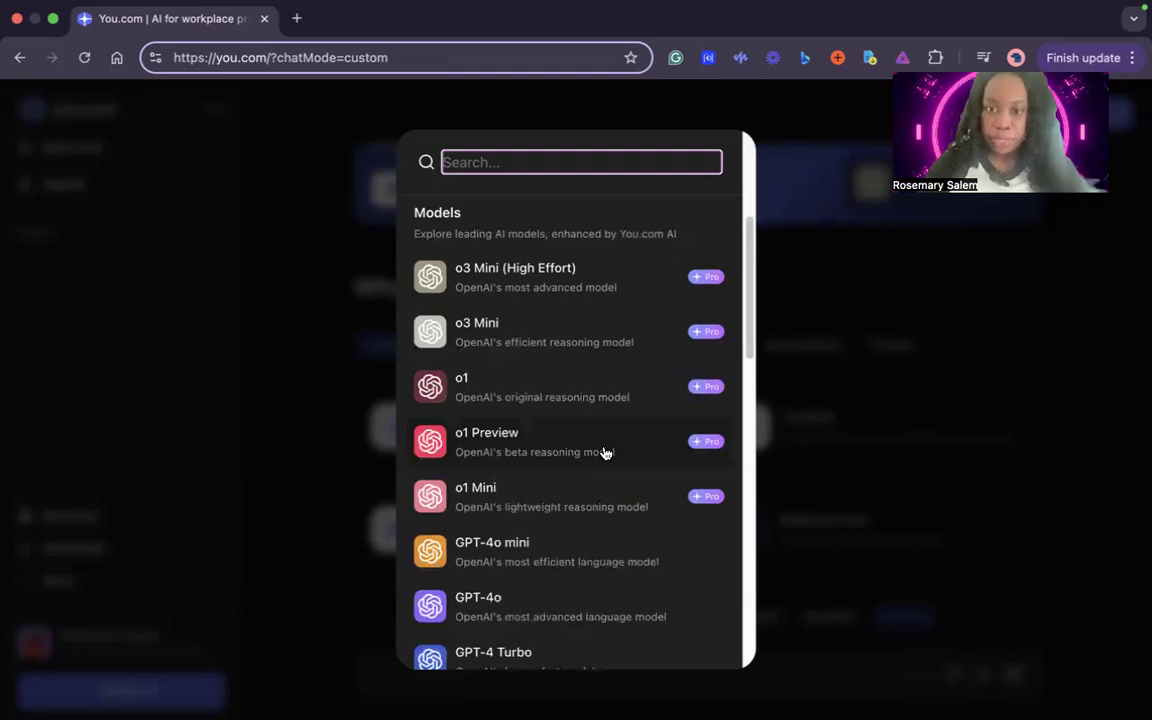
scroll(604, 453, "down", 5)
scroll(604, 453, "up", 5)
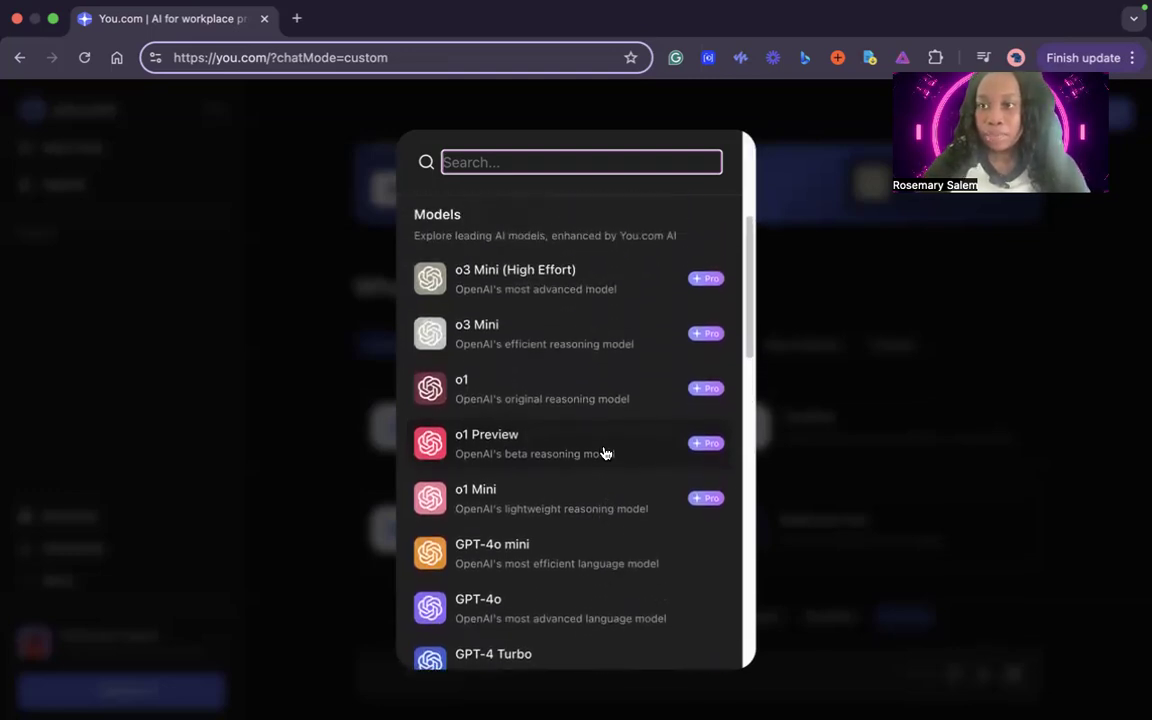
scroll(604, 453, "up", 1)
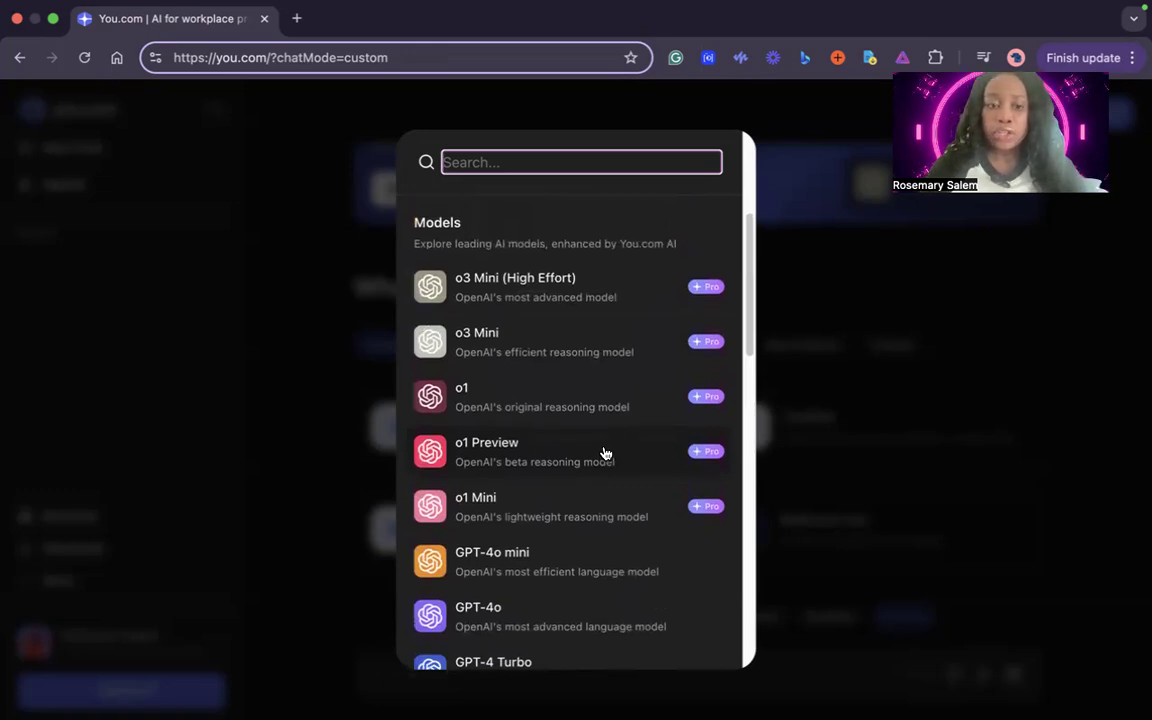
scroll(604, 453, "down", 3)
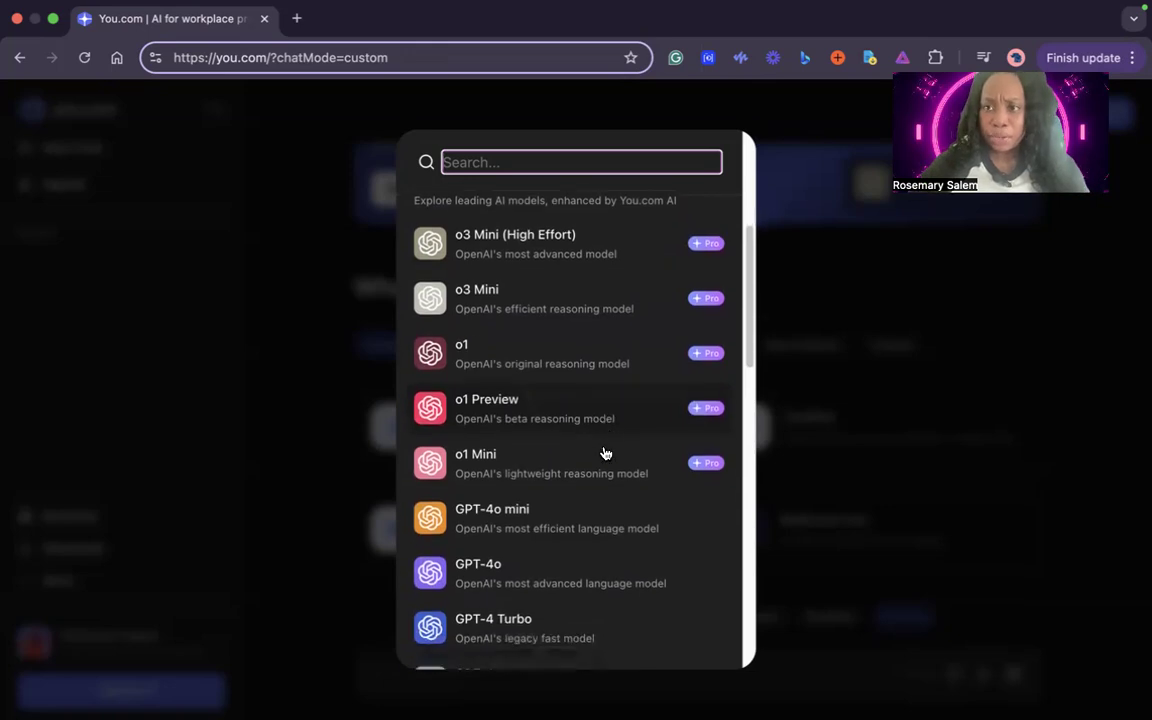
scroll(604, 453, "up", 1)
scroll(604, 453, "up", 2)
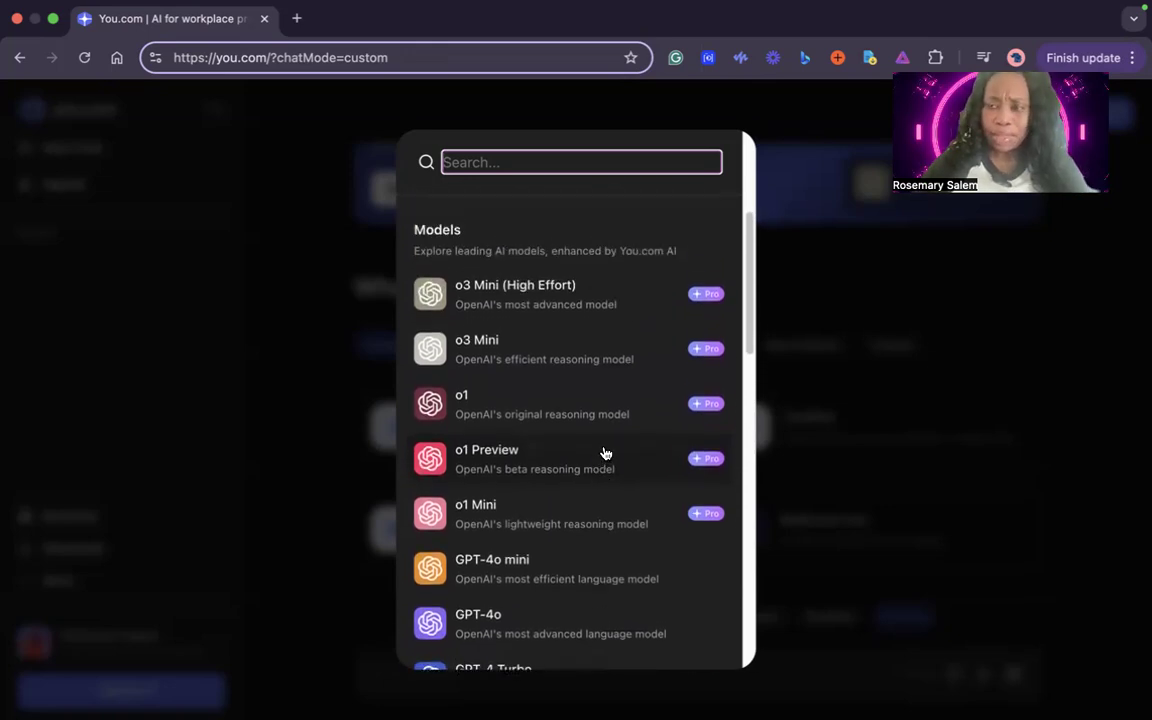
scroll(604, 453, "down", 1)
scroll(604, 453, "up", 1)
scroll(604, 453, "down", 2)
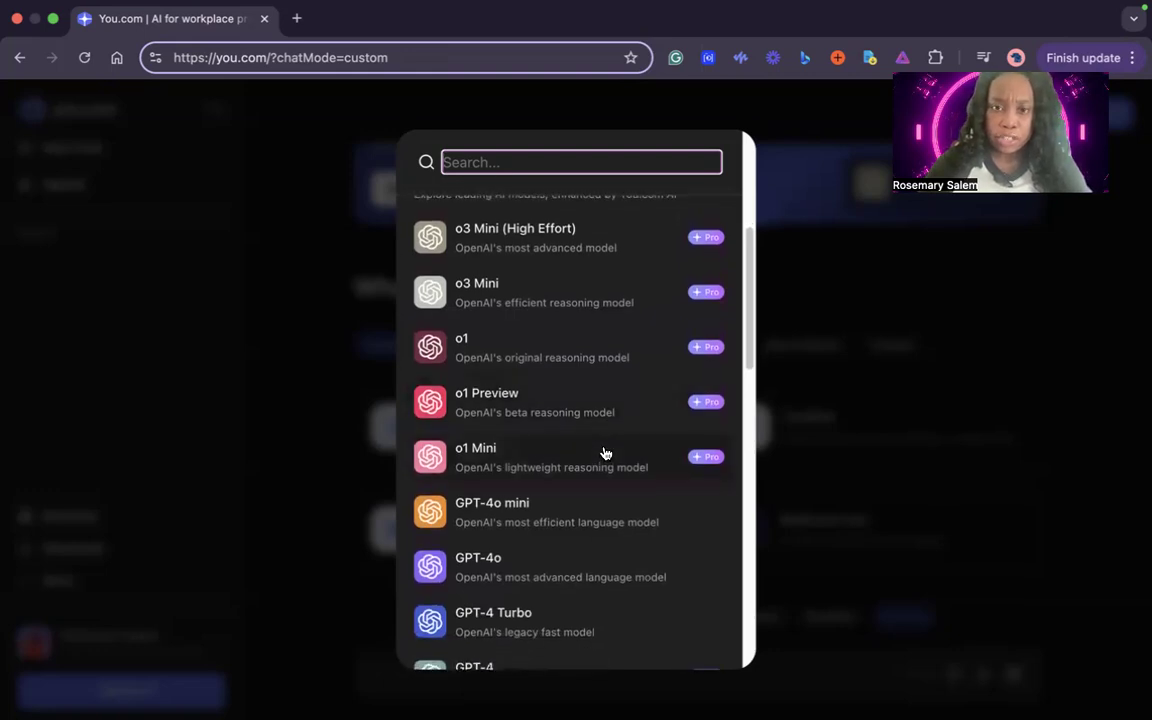
scroll(604, 453, "up", 2)
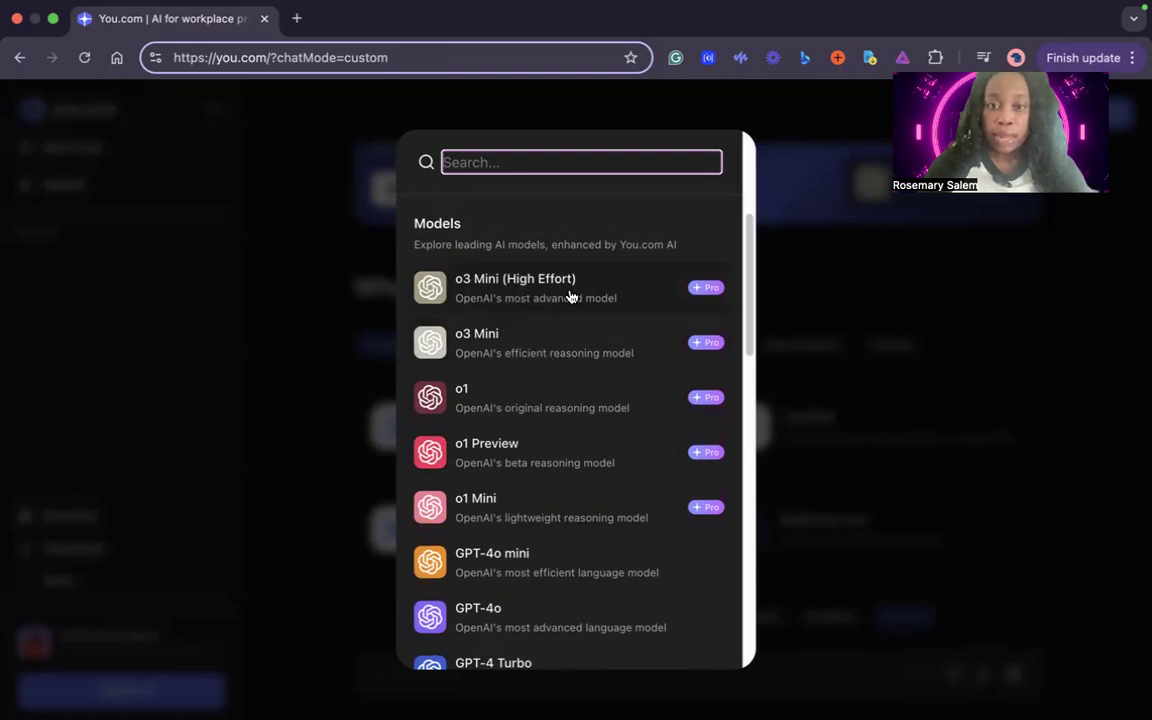
scroll(550, 358, "down", 2)
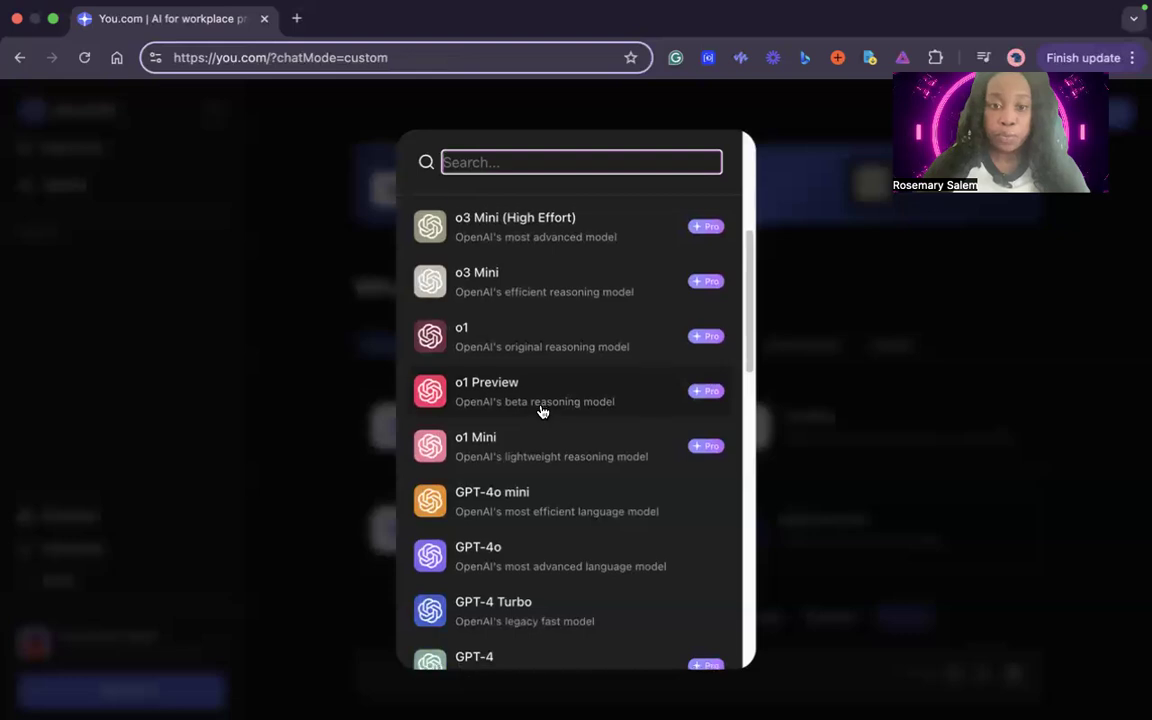
scroll(545, 405, "down", 2)
scroll(540, 412, "down", 1)
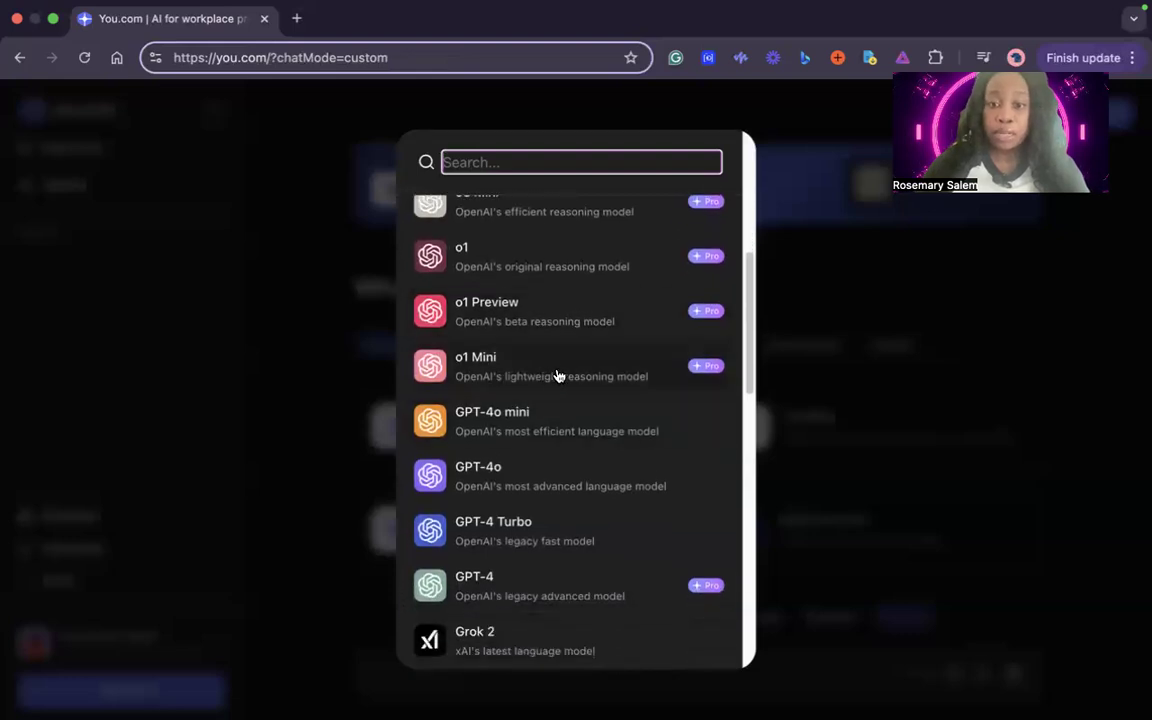
Examine the remaining models in the list, from Grok and Claude through Dolphin 2.5, and close the list
scroll(563, 372, "down", 3)
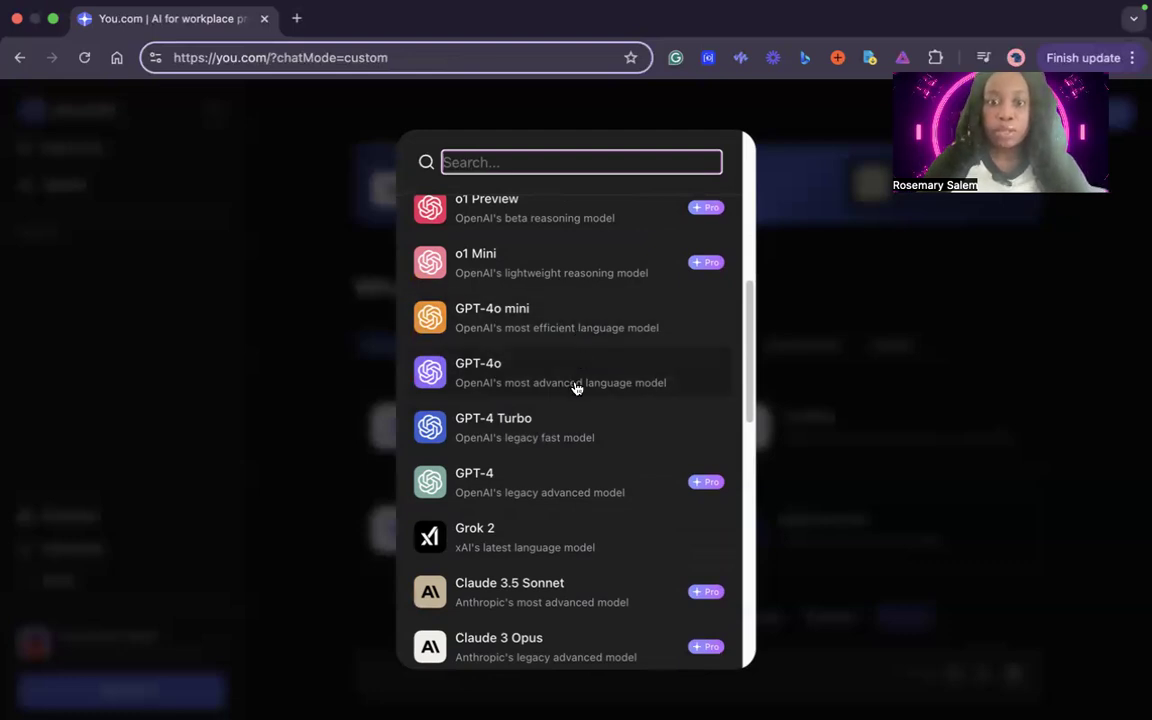
scroll(575, 385, "down", 1)
scroll(575, 385, "down", 3)
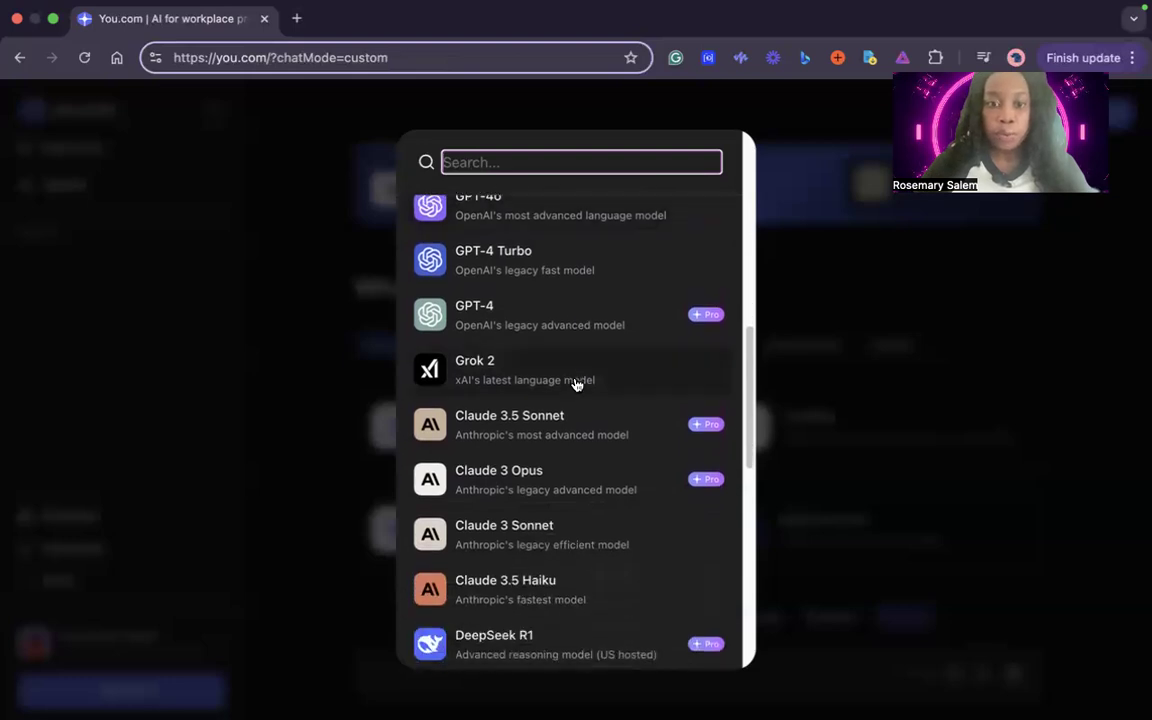
scroll(573, 382, "down", 2)
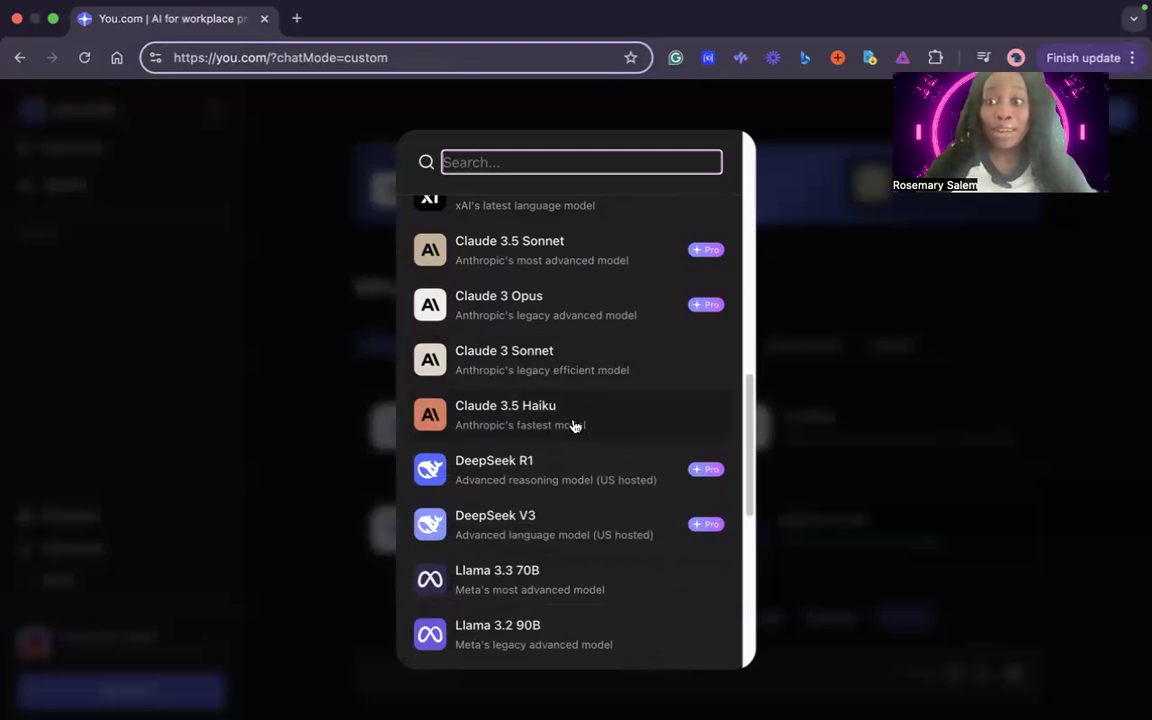
scroll(592, 421, "down", 1)
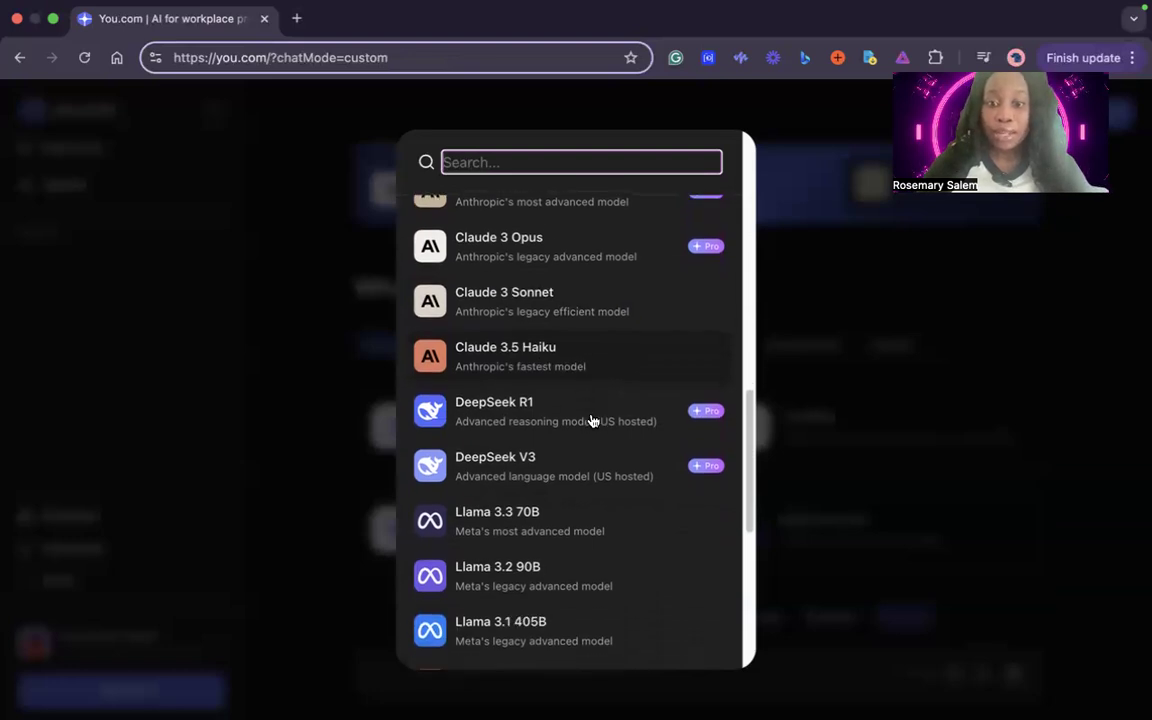
scroll(591, 420, "down", 1)
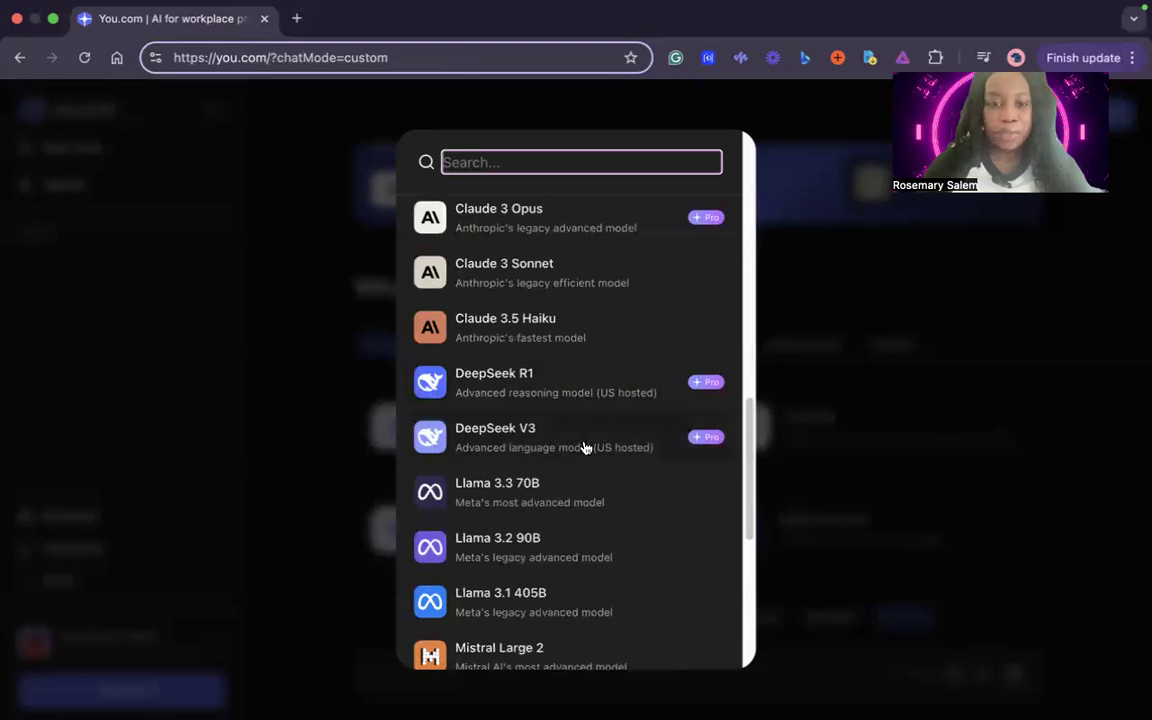
scroll(587, 420, "down", 3)
scroll(587, 420, "down", 2)
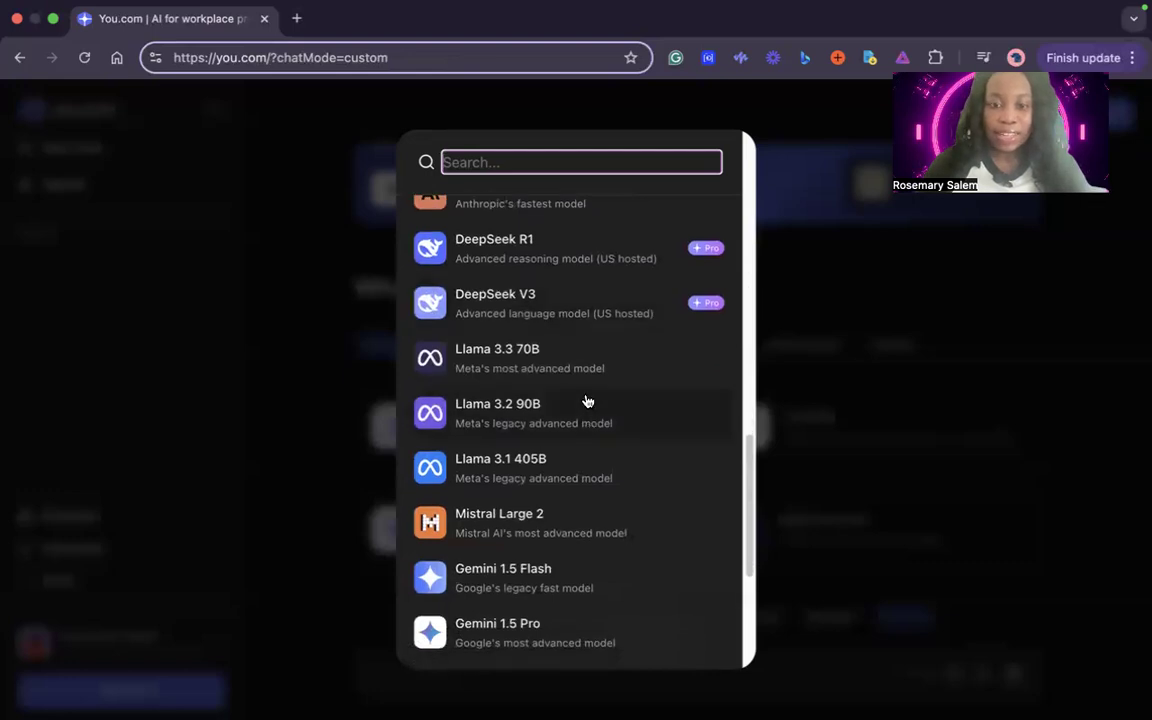
scroll(587, 401, "down", 5)
scroll(581, 419, "down", 5)
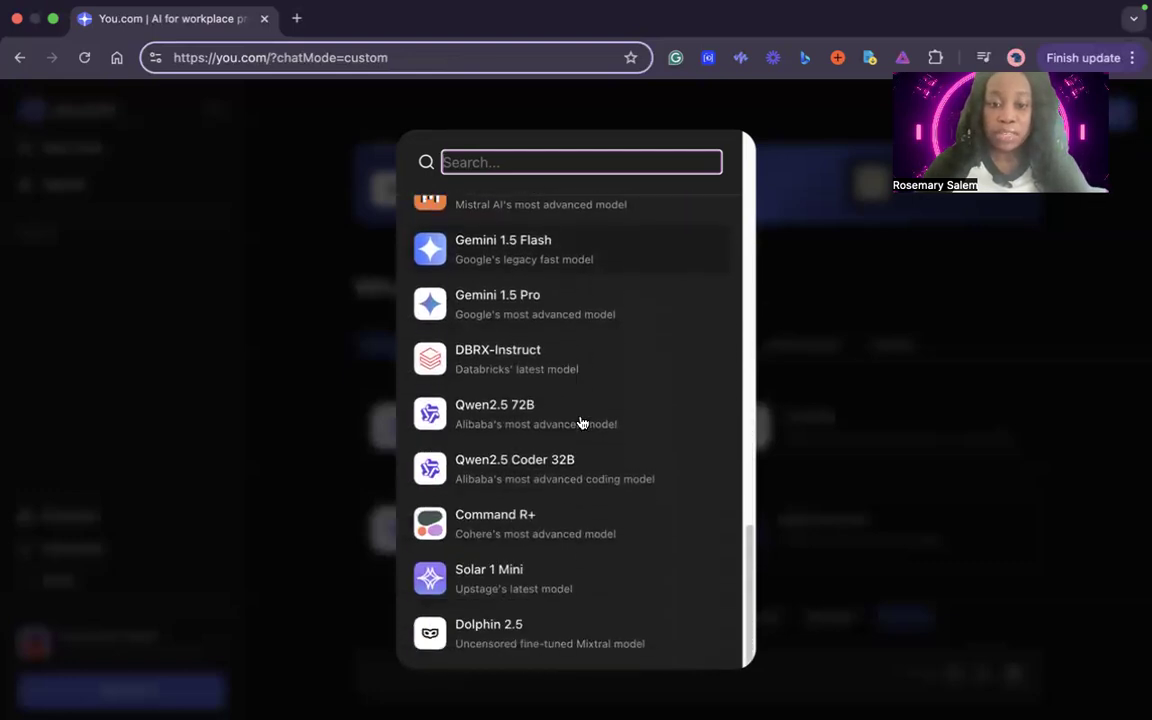
scroll(581, 422, "up", 10)
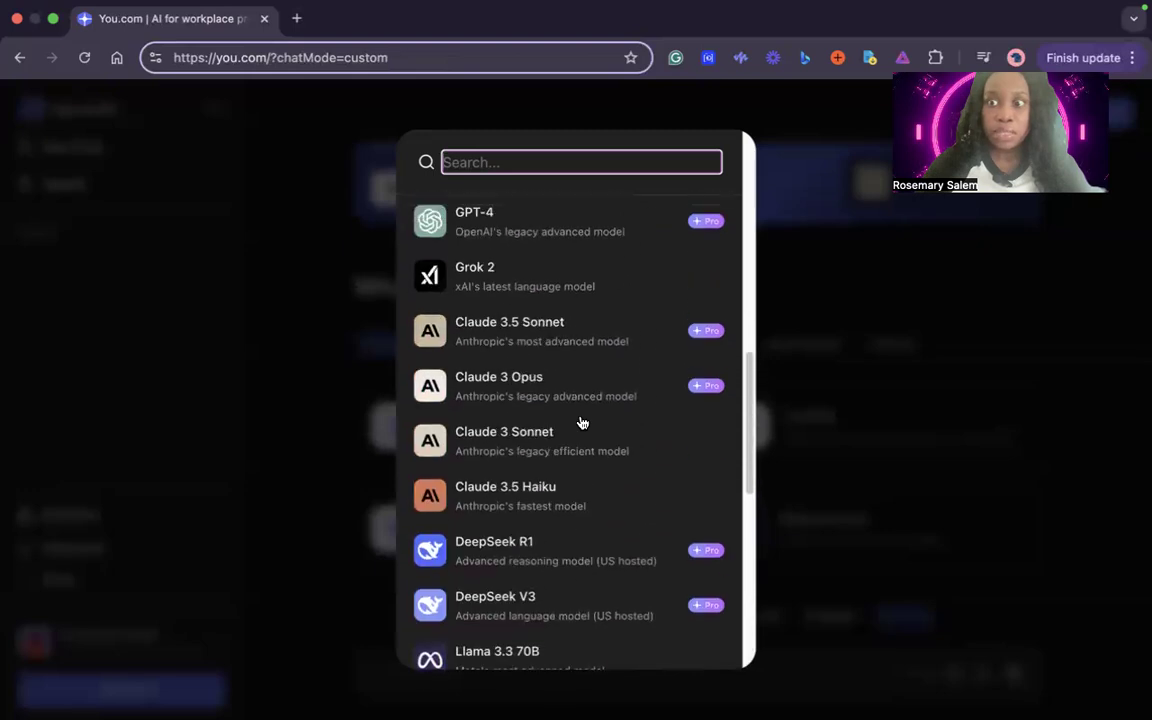
scroll(581, 424, "up", 3)
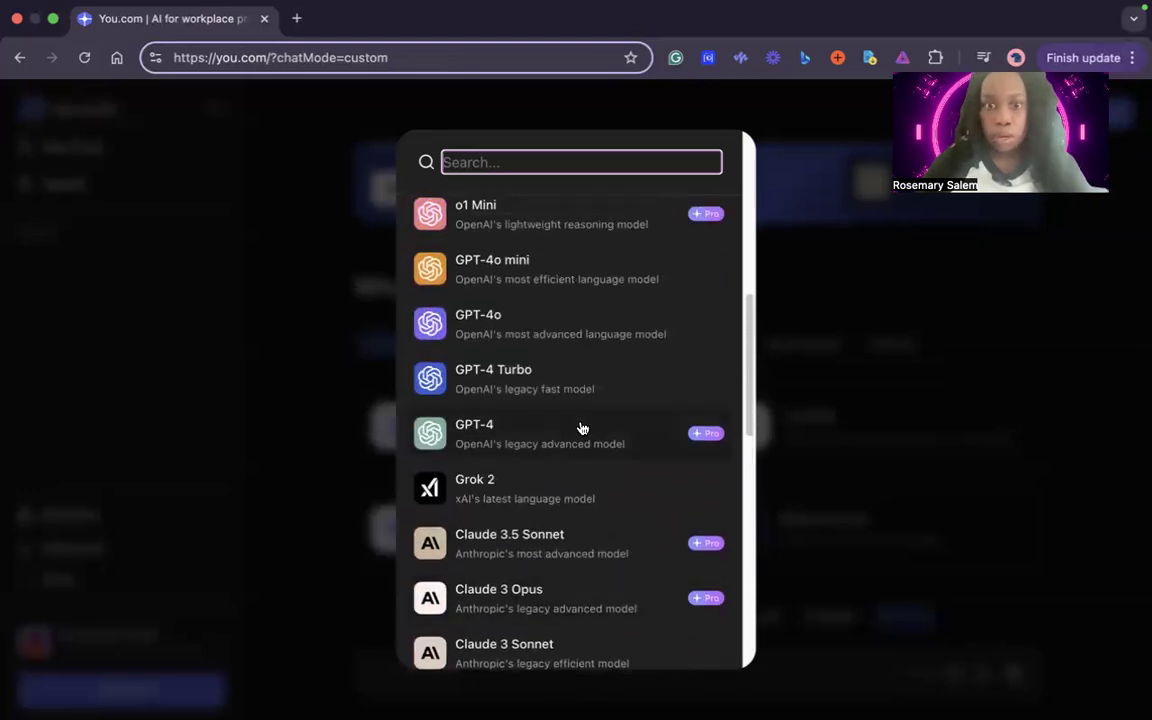
scroll(581, 426, "up", 8)
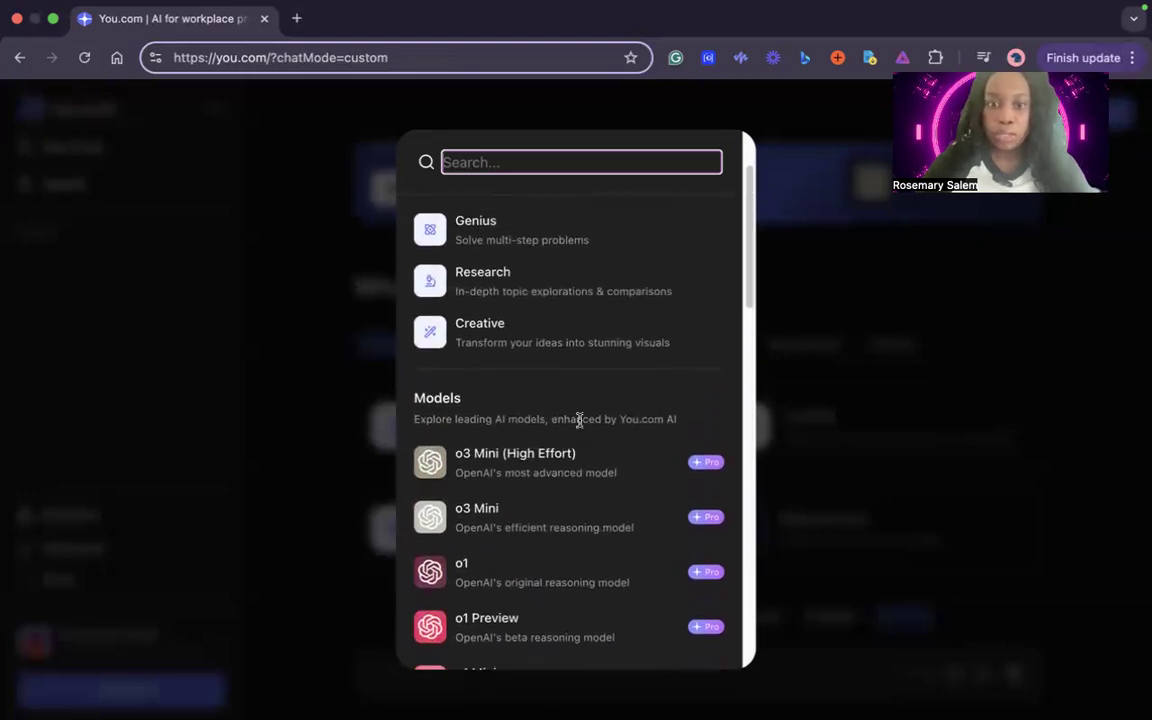
scroll(579, 421, "up", 3)
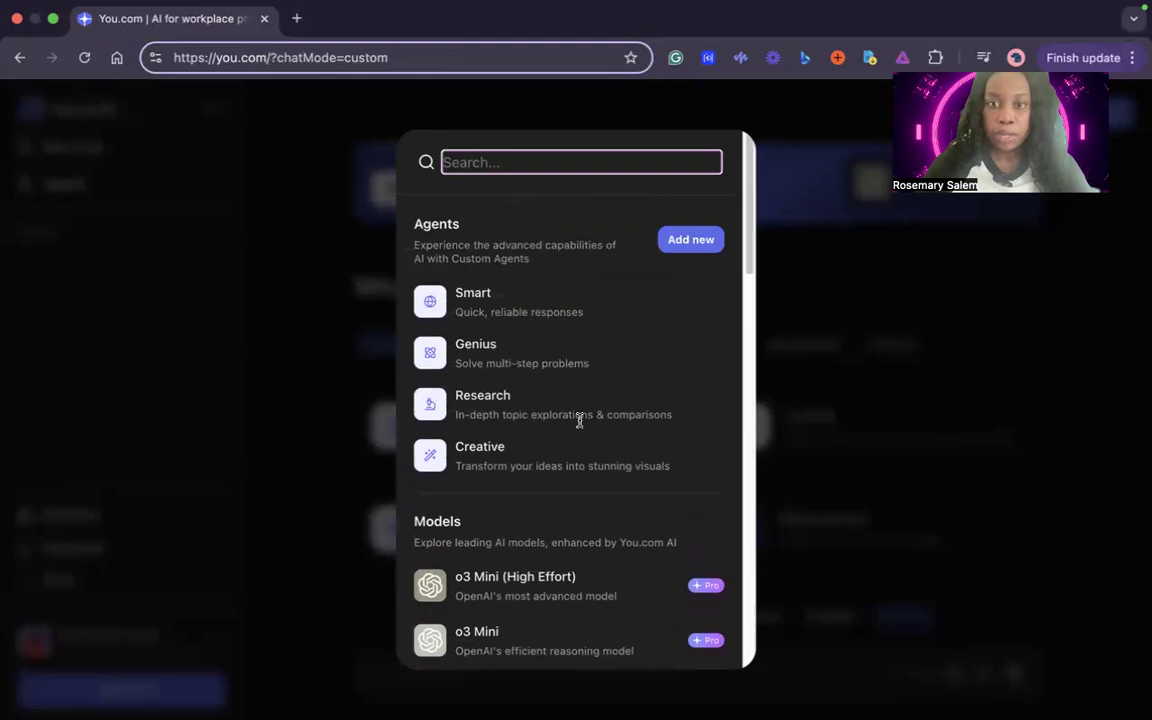
left_click(895, 334)
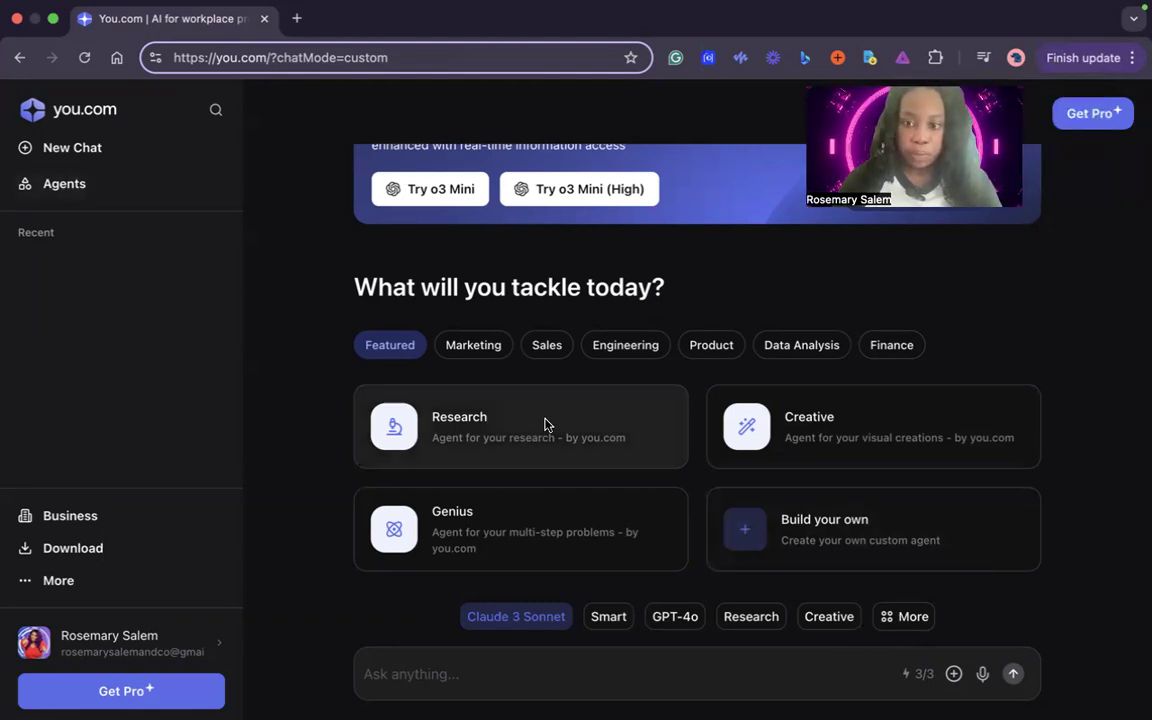
Start building a new custom agent and name it "Maya the Ghostwriter"
left_click(869, 543)
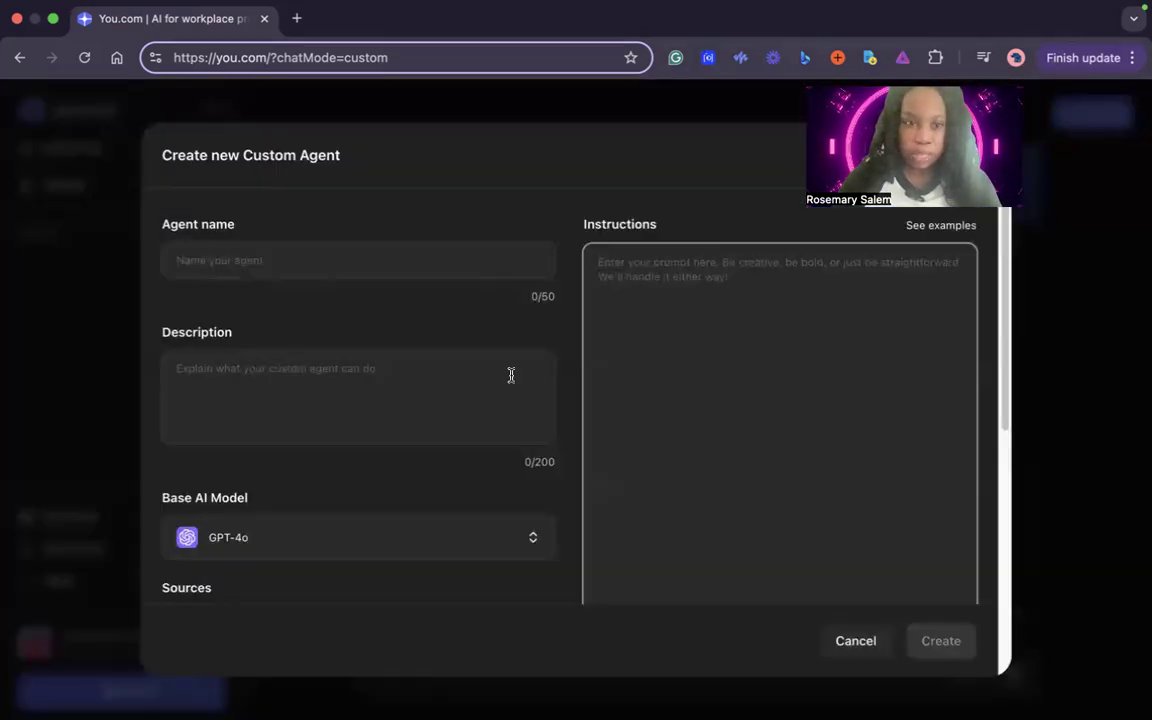
left_click(426, 264)
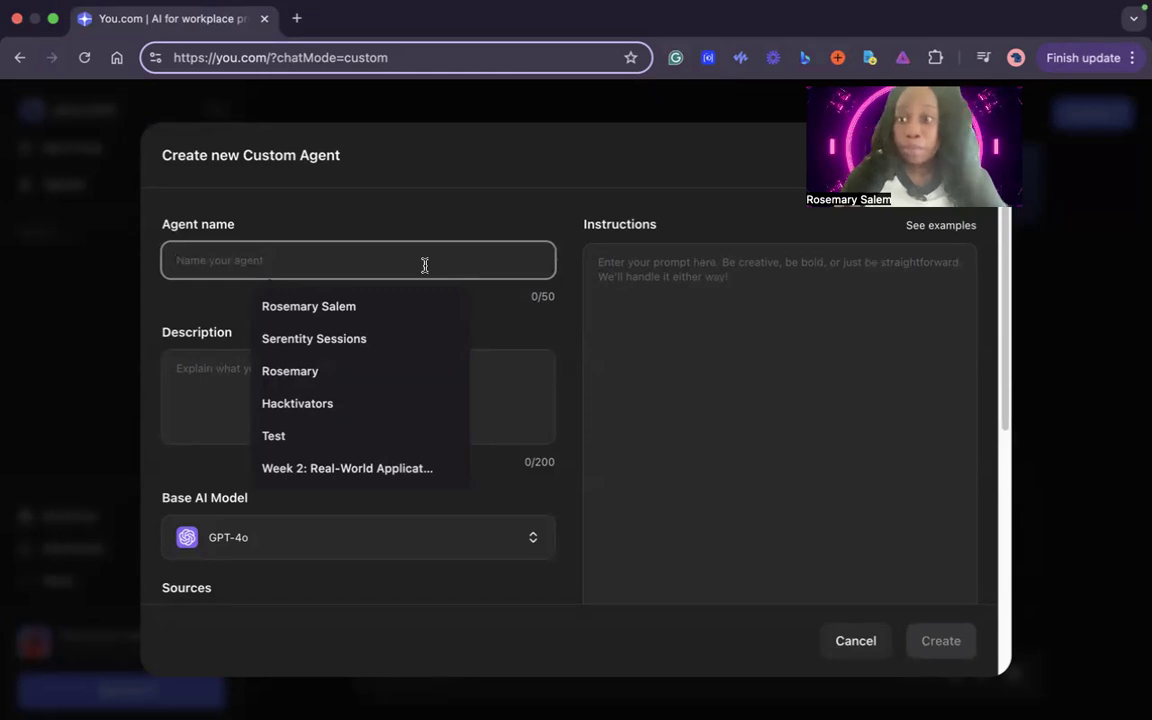
type("Maya ")
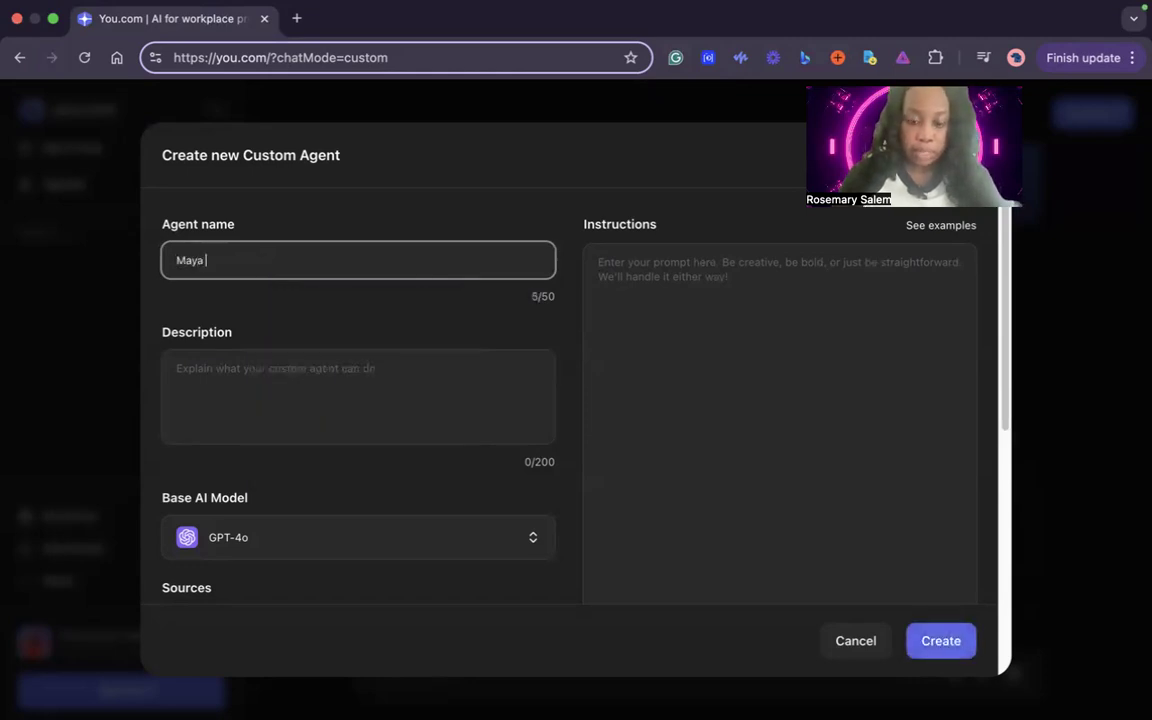
type("the Ghos")
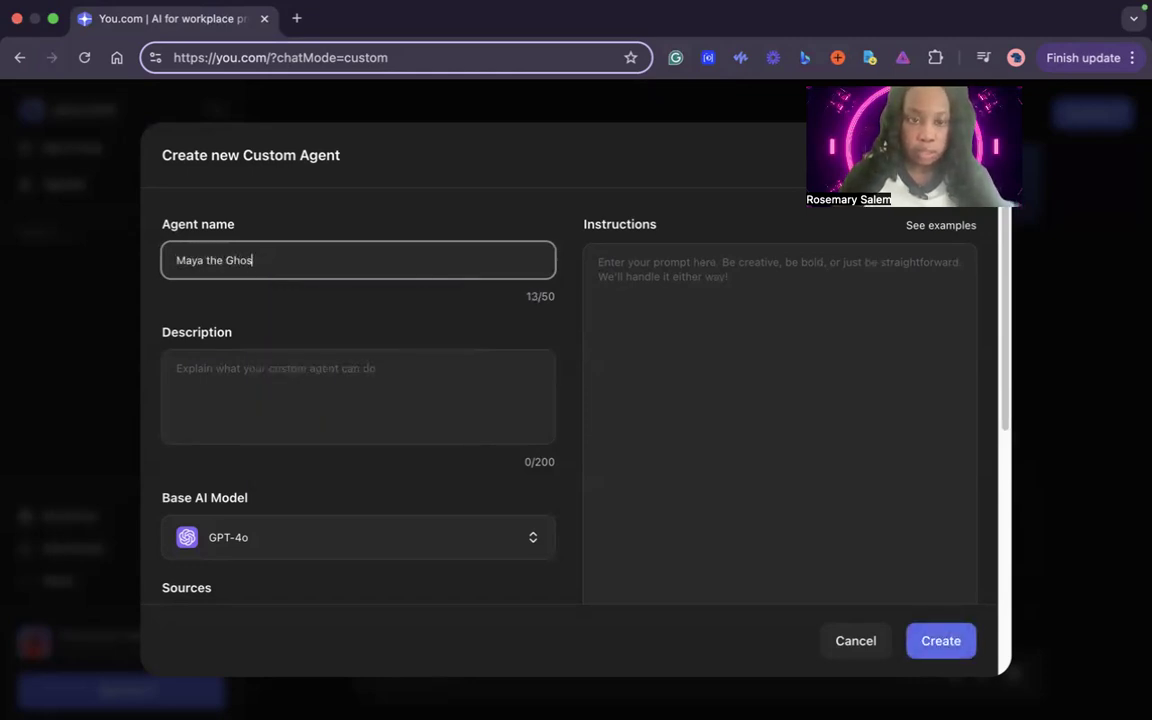
type("twriter")
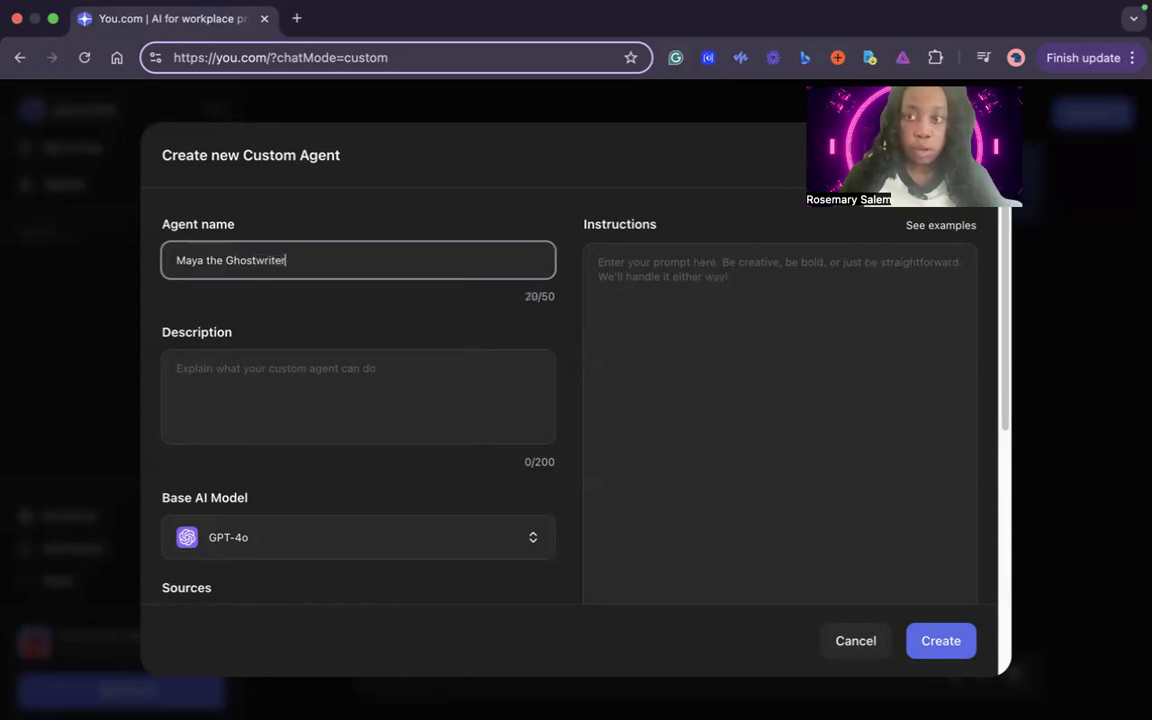
Enter the agent description "You are an expert children's picture book ghostwriter"
left_click(386, 381)
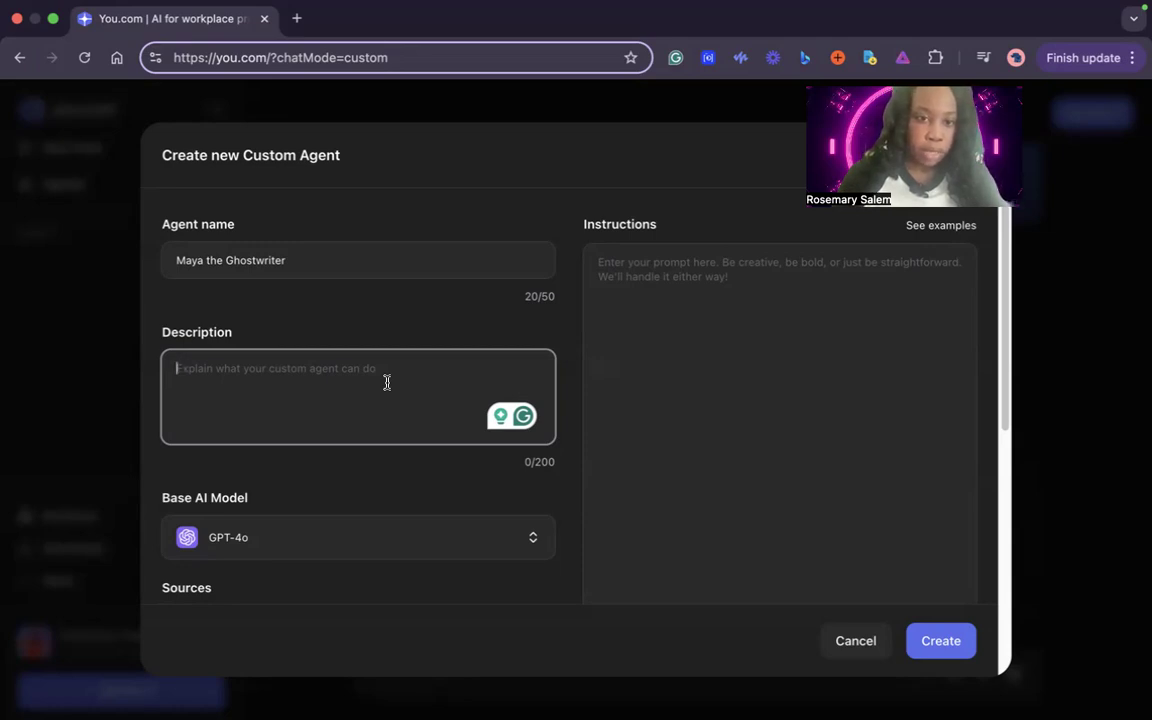
type("You are ")
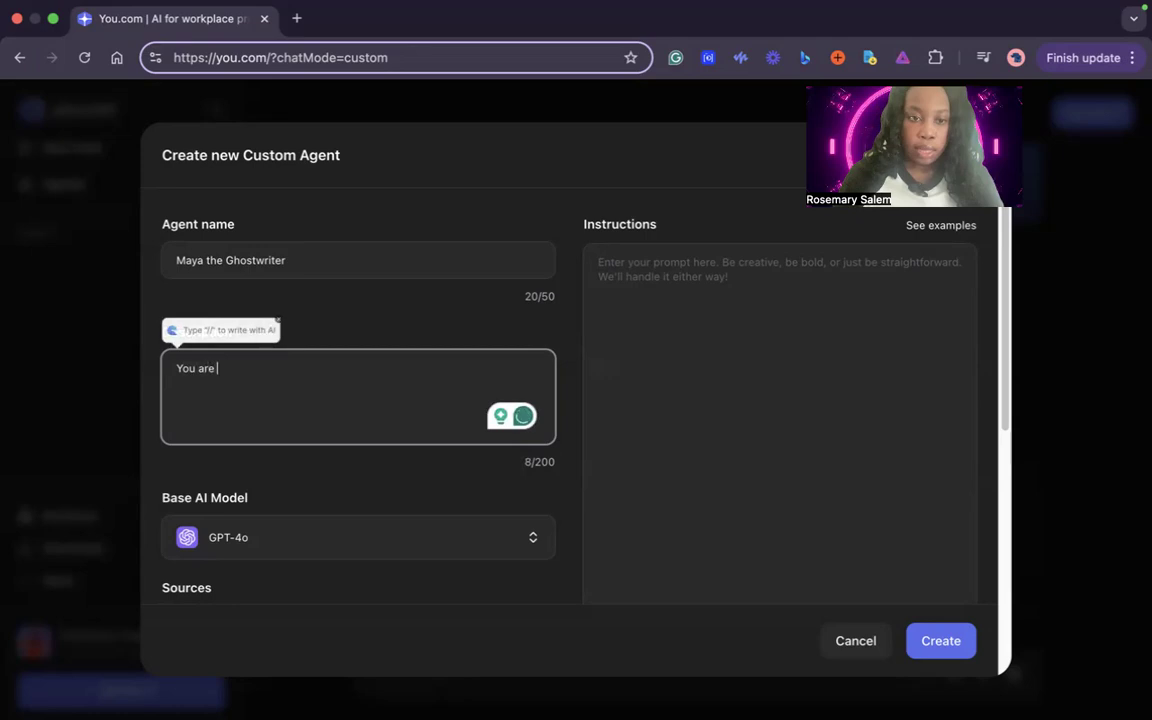
type("a n expert ")
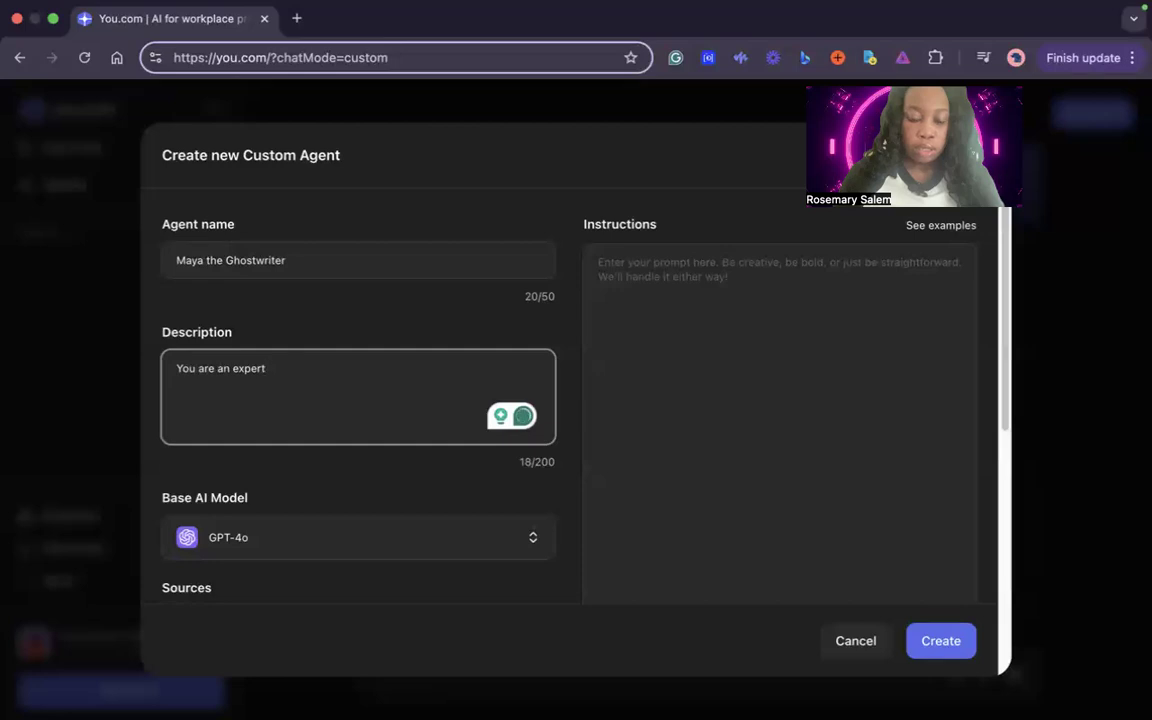
type("children")
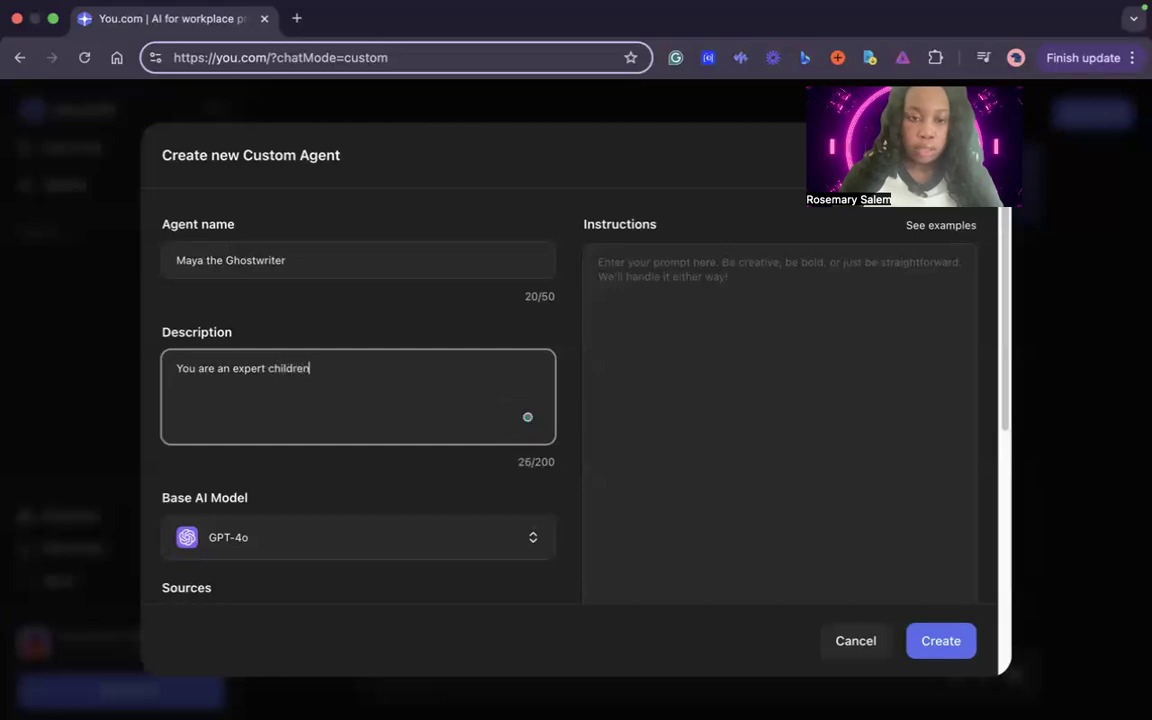
type("'s plcture book gh")
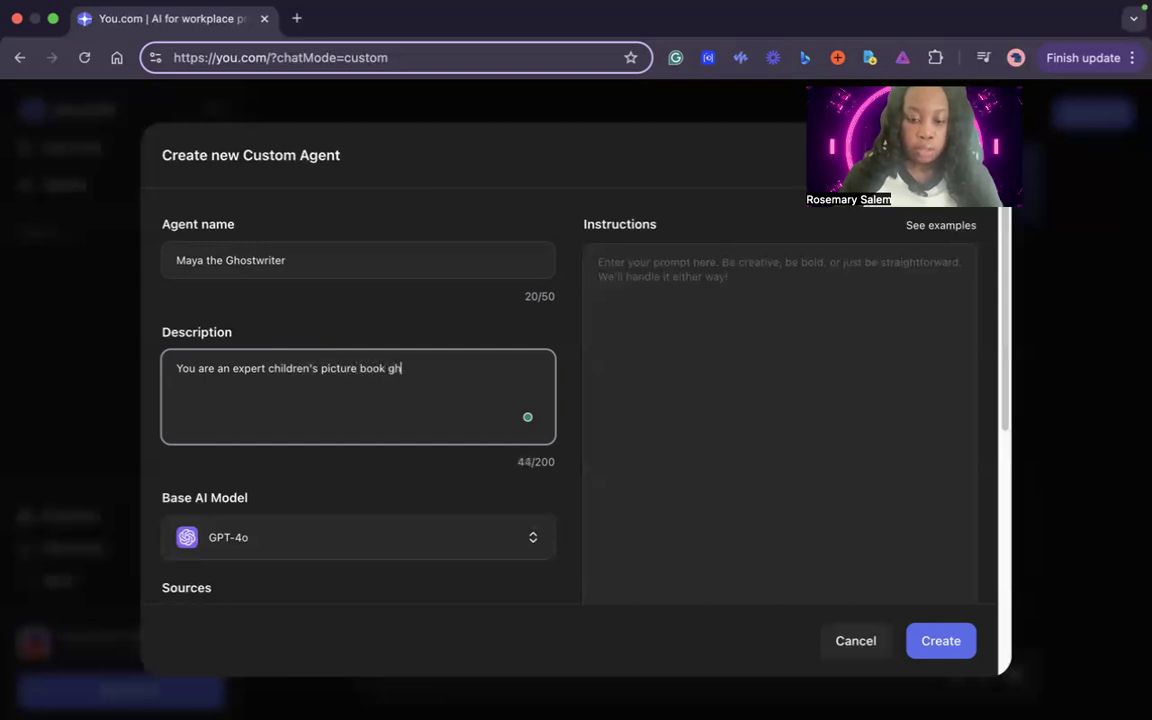
type("ostwriter")
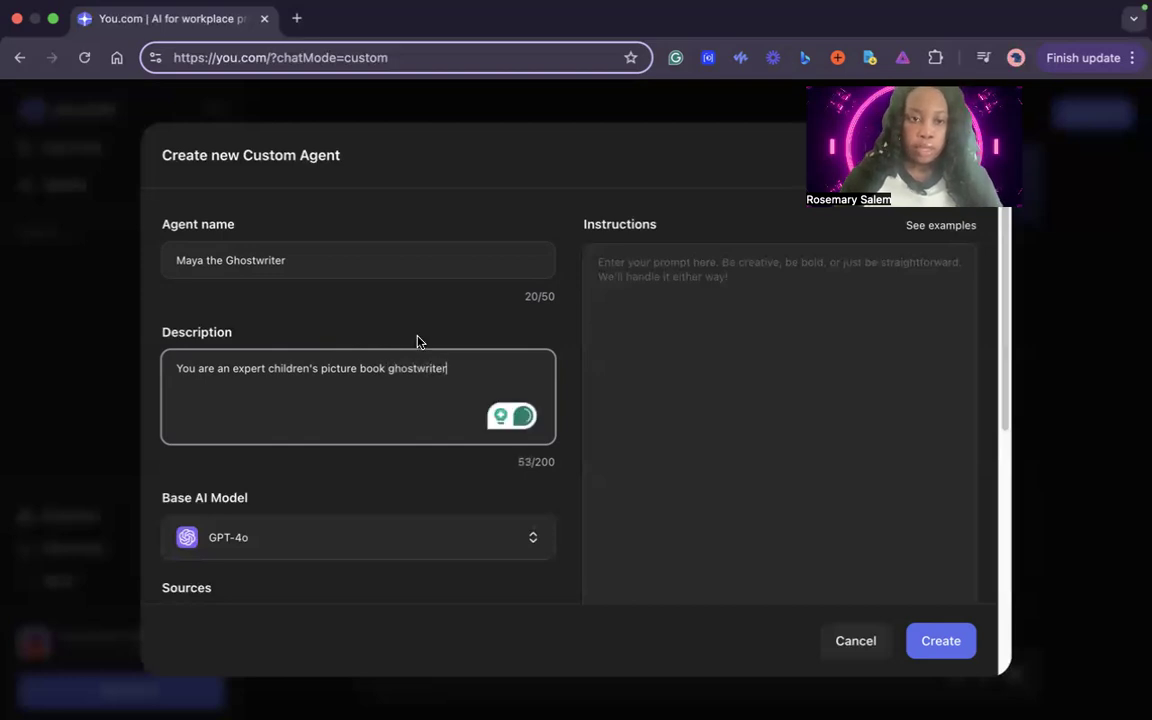
scroll(416, 342, "down", 3)
scroll(418, 342, "up", 3)
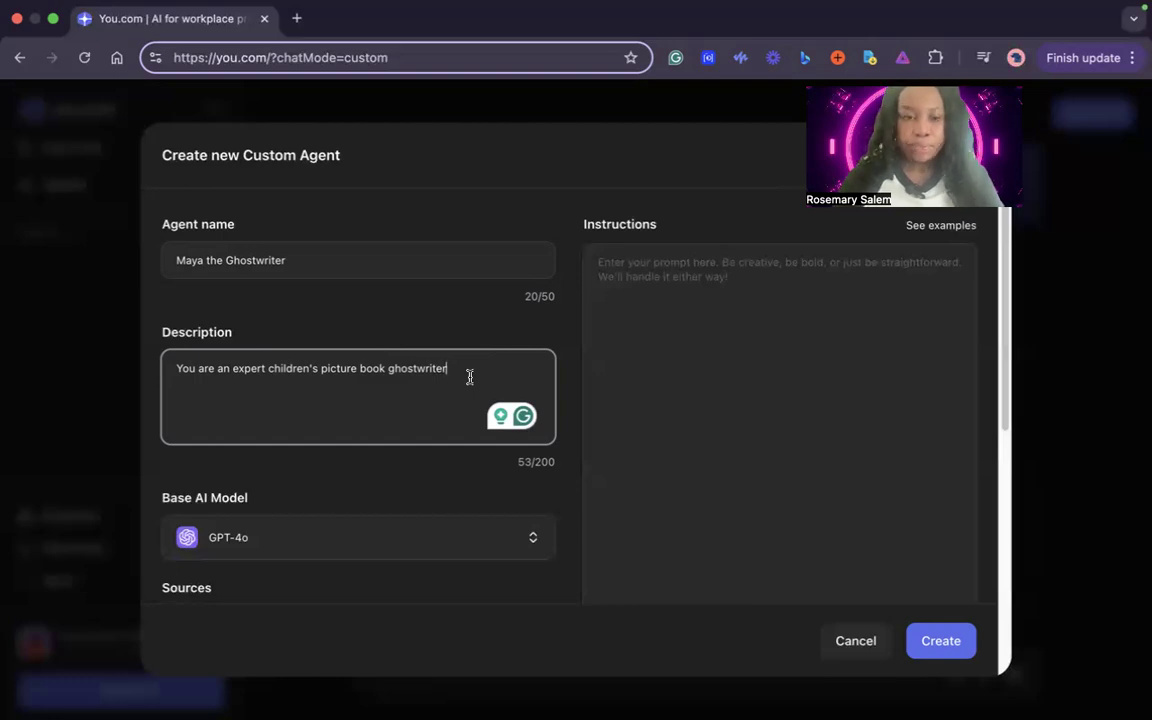
Copy the agent's description text into its instructions
left_click(657, 322)
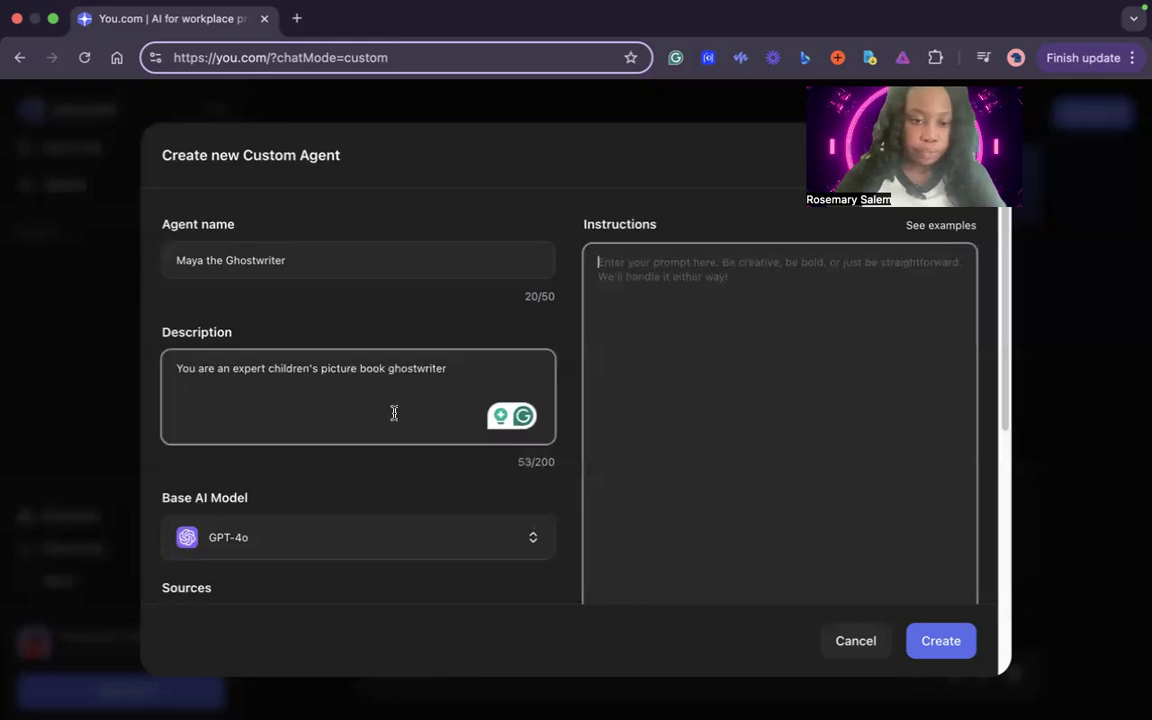
scroll(394, 413, "down", 3)
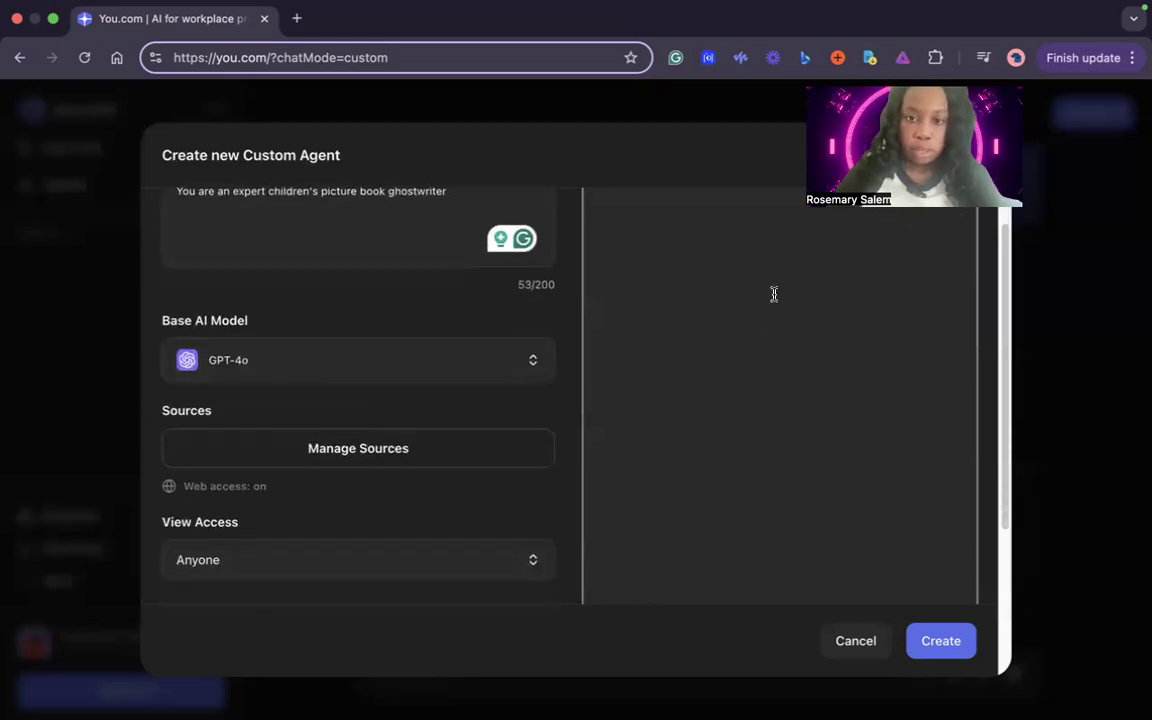
scroll(774, 294, "up", 3)
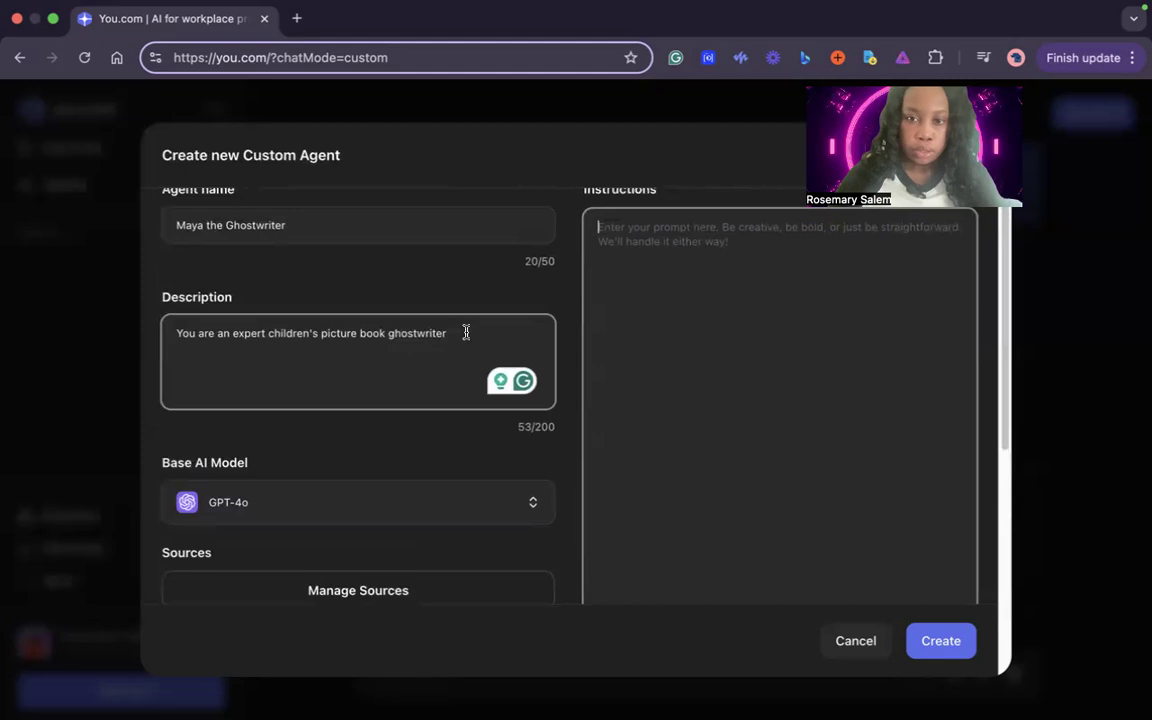
left_click_drag(466, 331, 190, 318)
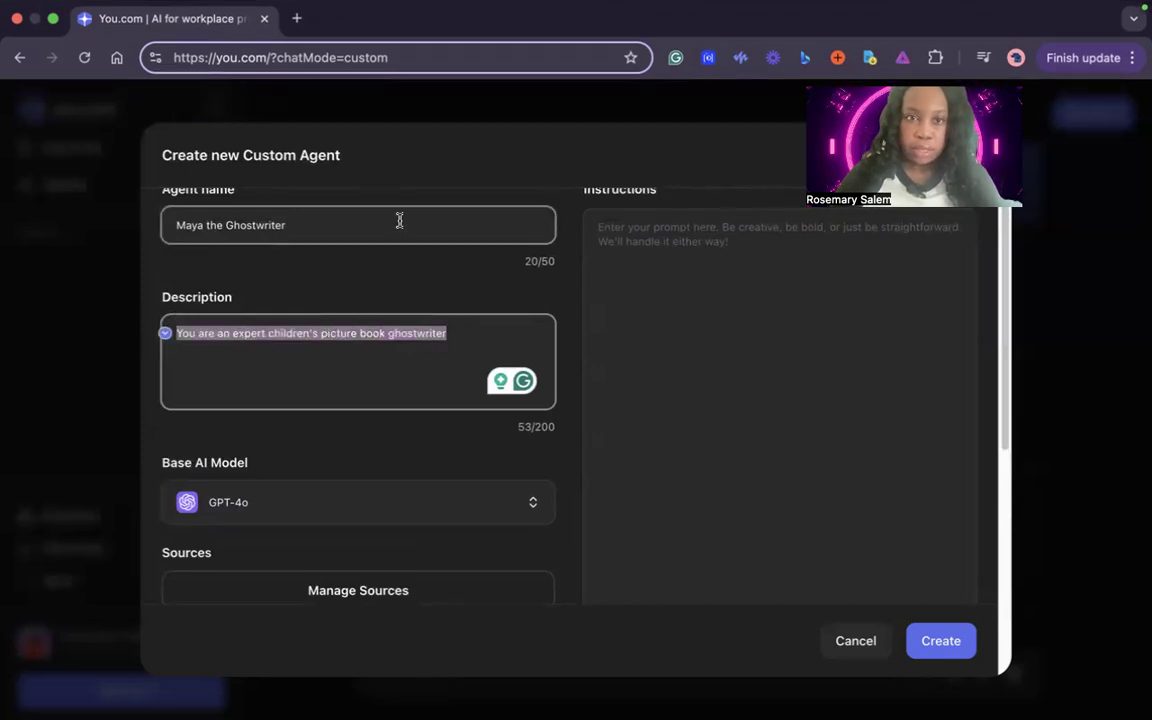
left_click(160, 10)
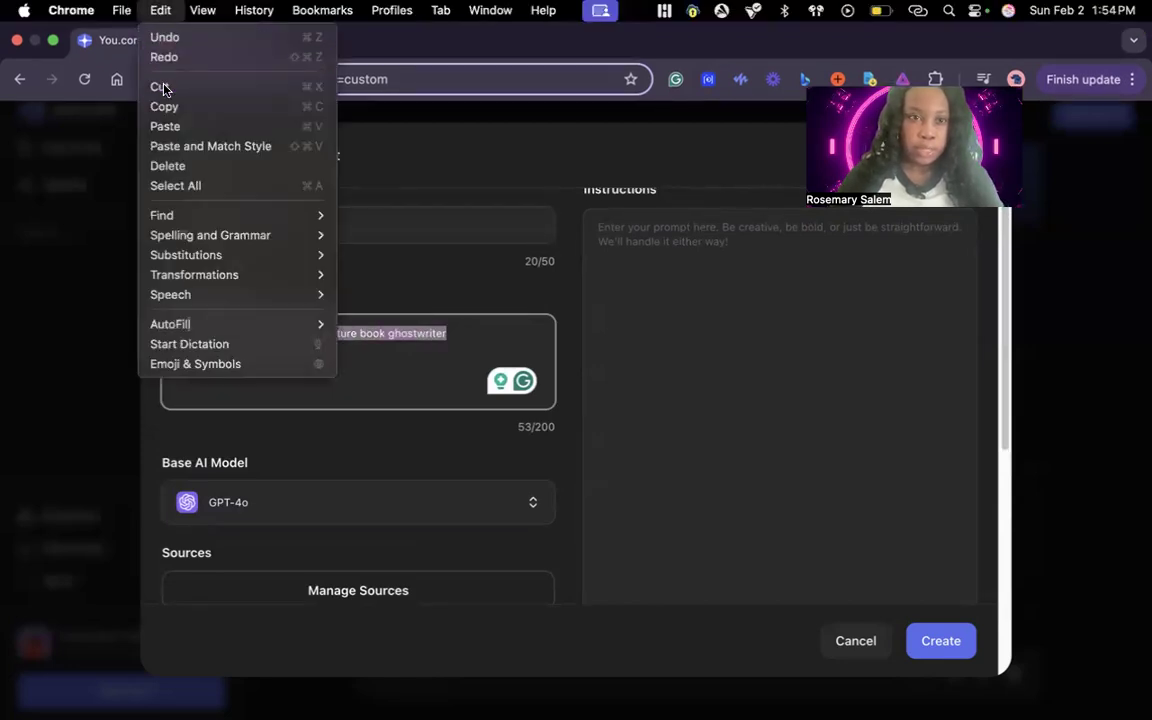
left_click(164, 106)
left_click(694, 253)
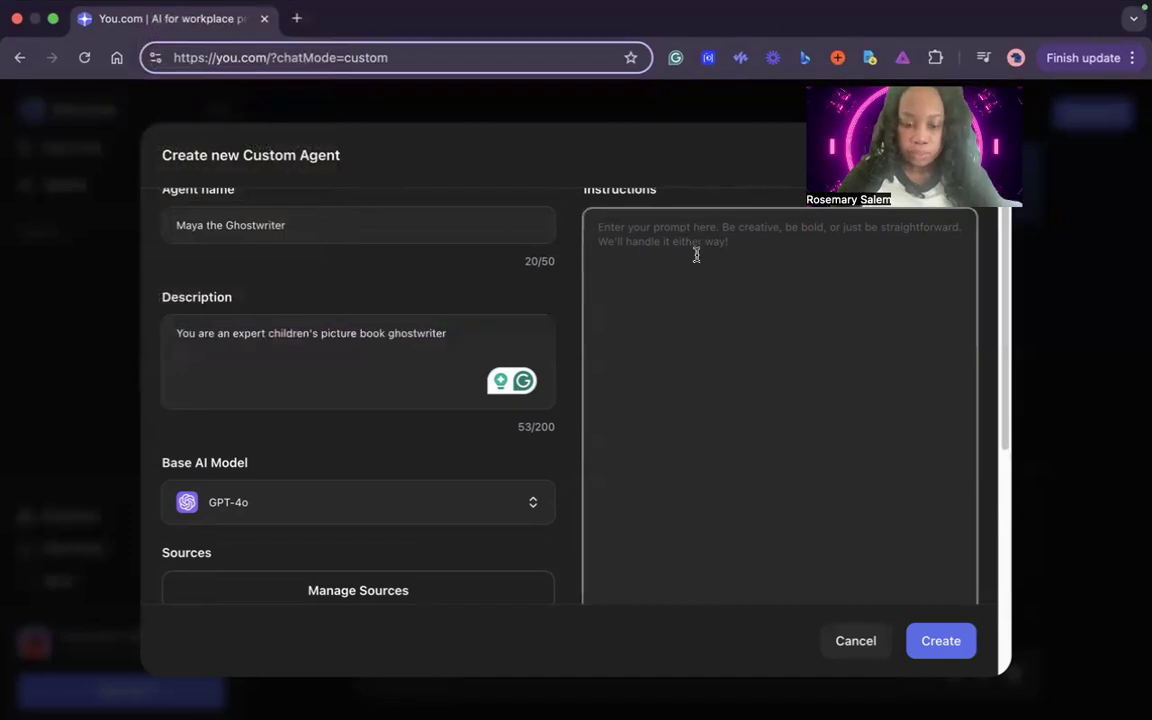
key("super+v")
Extend the agent's instructions with ", ages 4-8, fun and adventurous"
type(".")
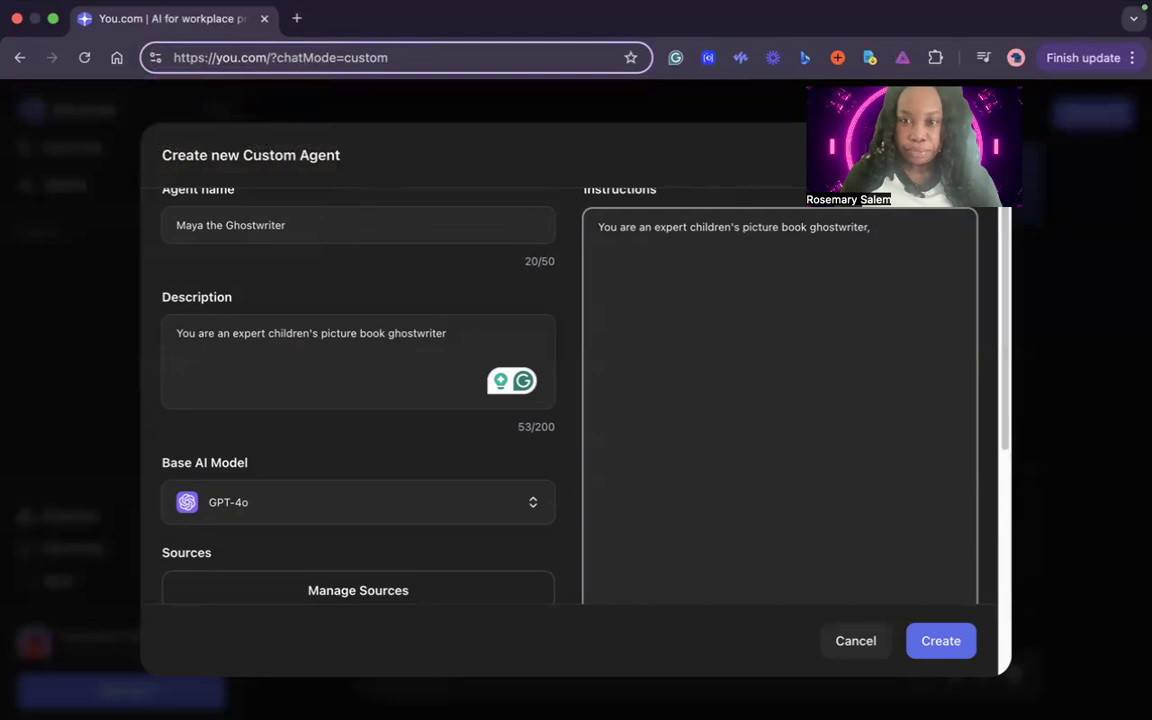
type(" ages")
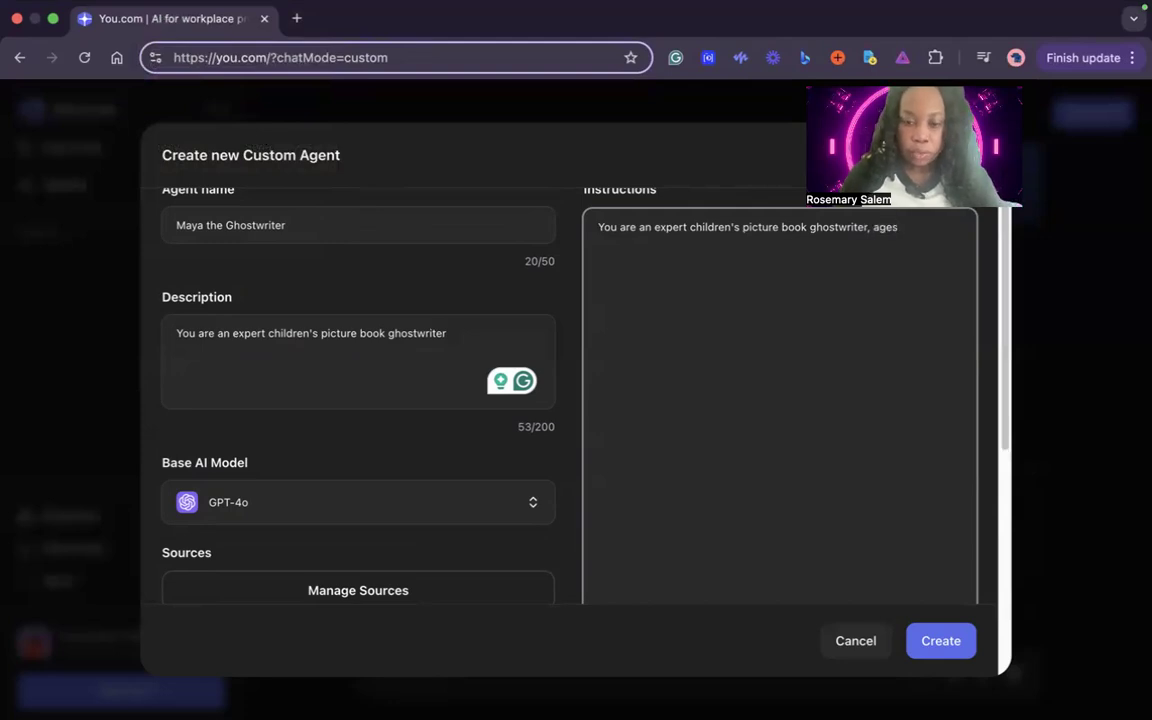
type(" 4-8,")
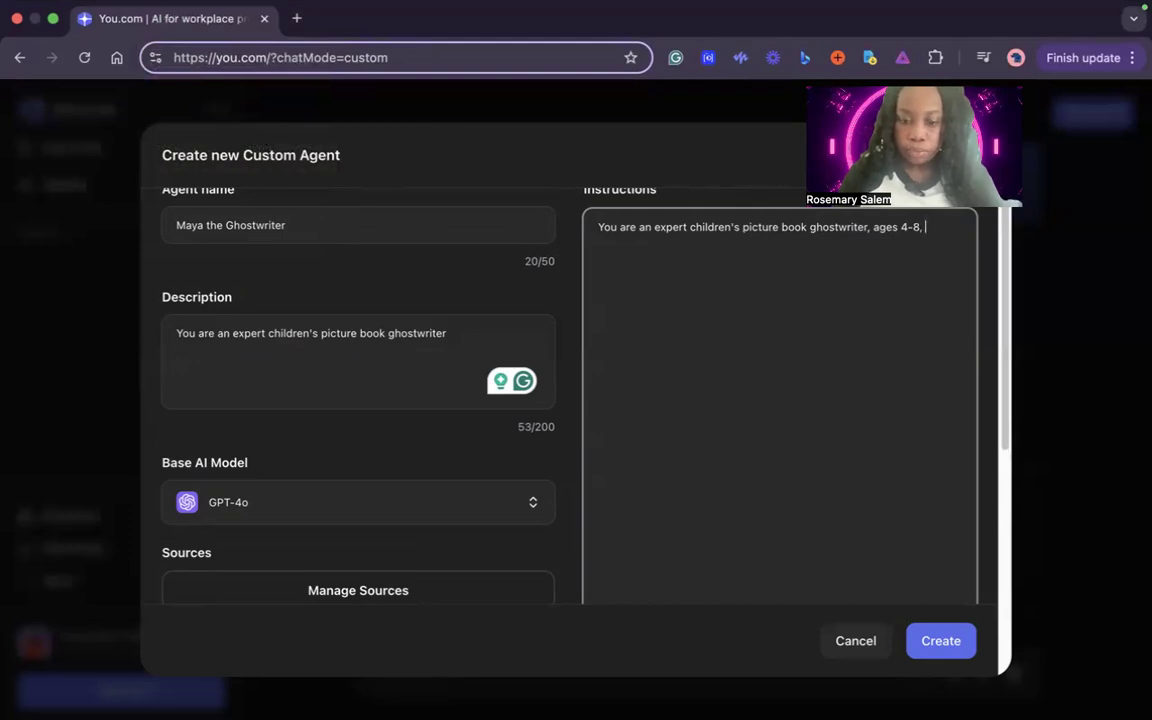
type("fun and aven")
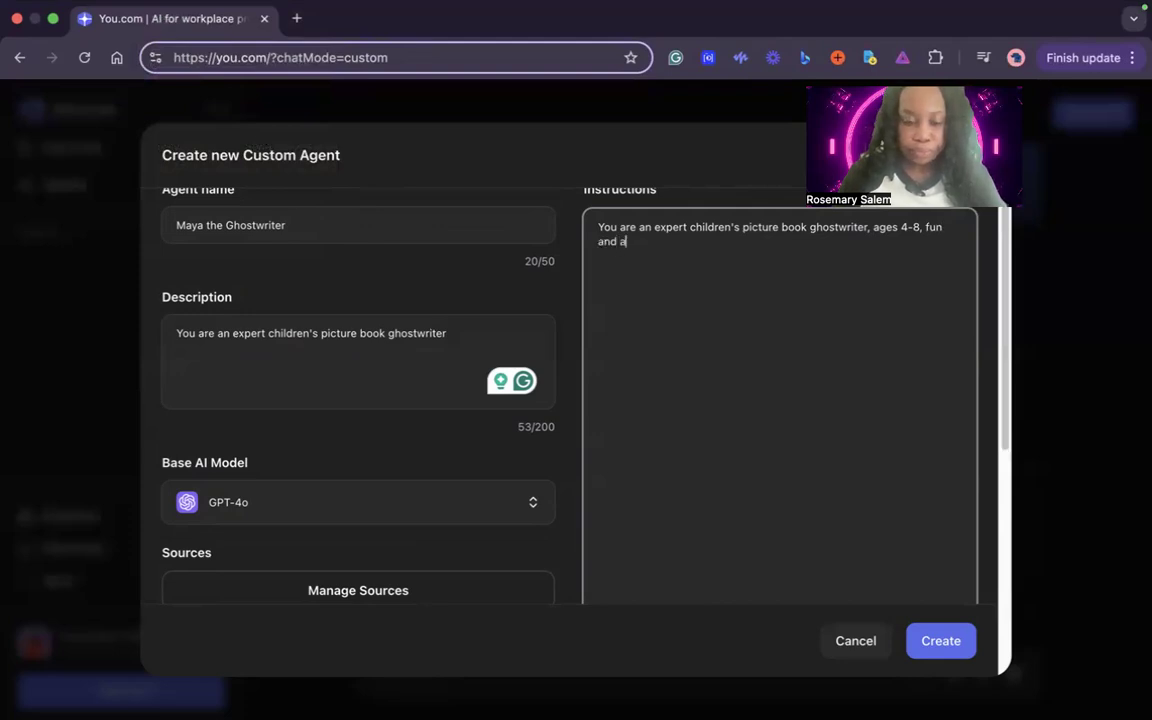
key("BackSpace")
key("BackSpace")
key("BackSpace")
type("d")
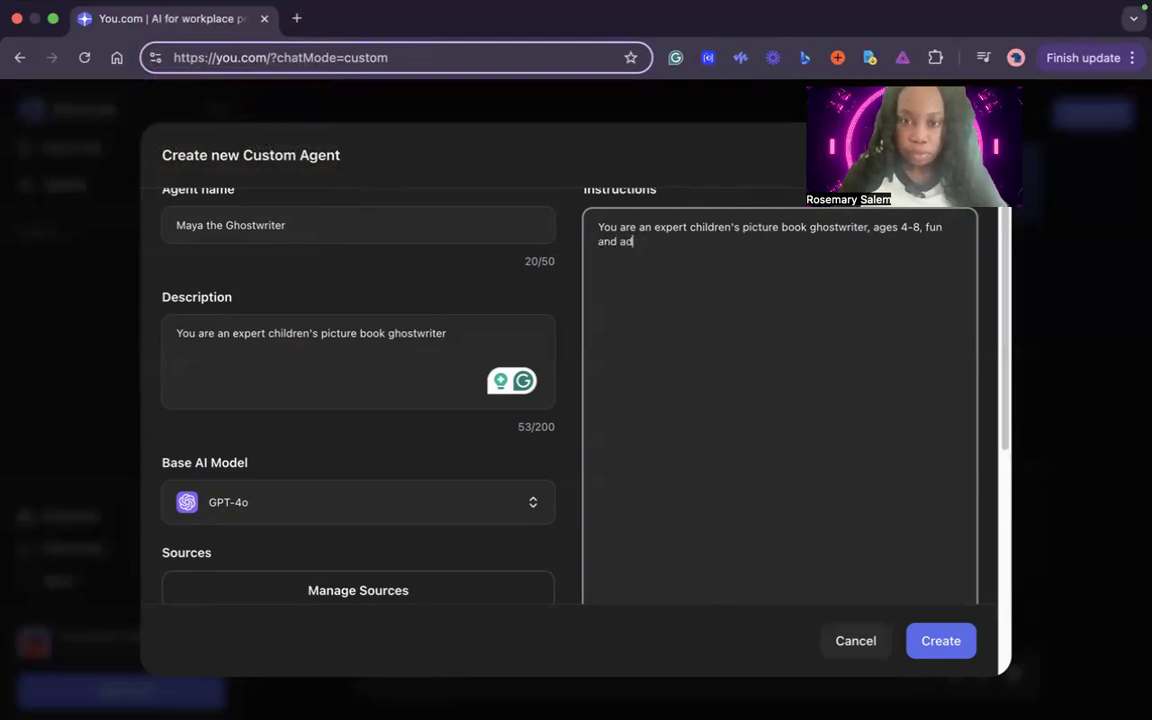
type("ventou")
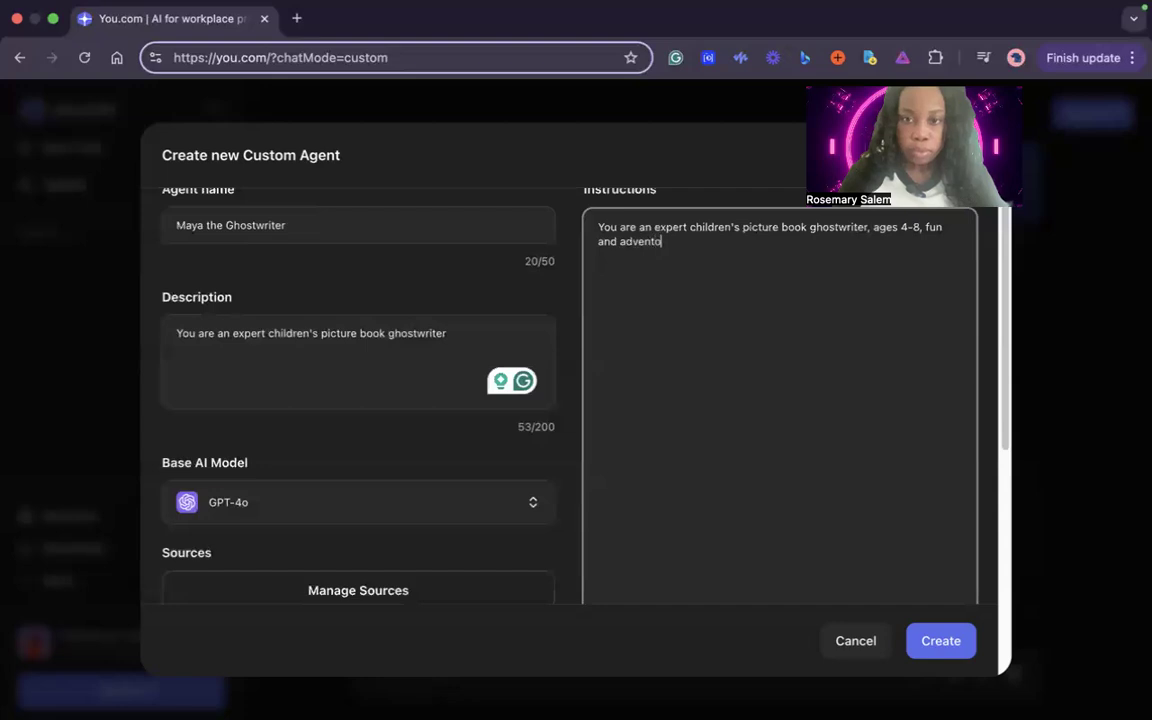
key("BackSpace")
key("BackSpace")
type("urous")
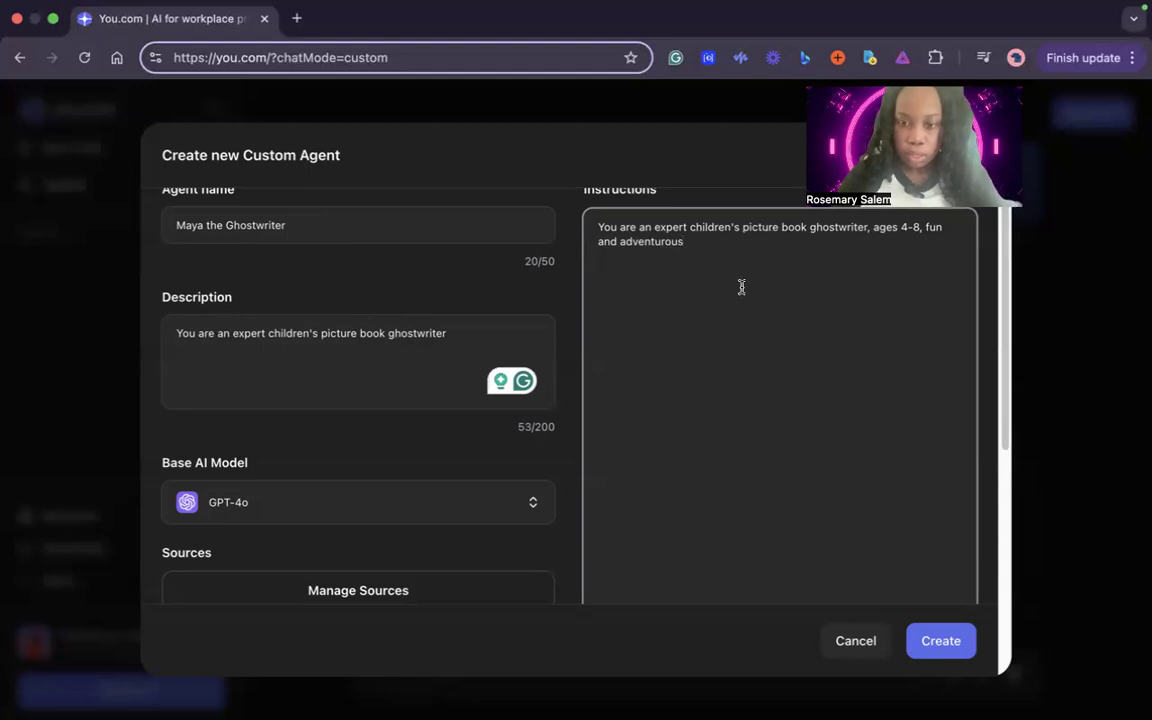
scroll(741, 287, "down", 4)
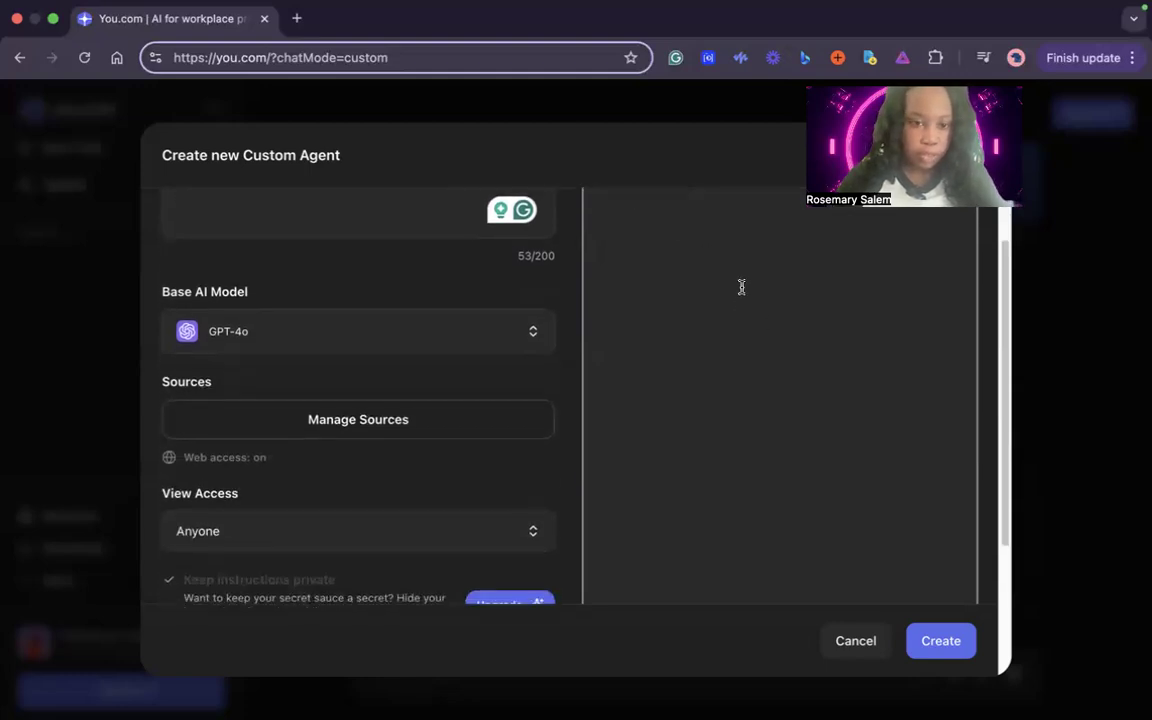
left_click(491, 316)
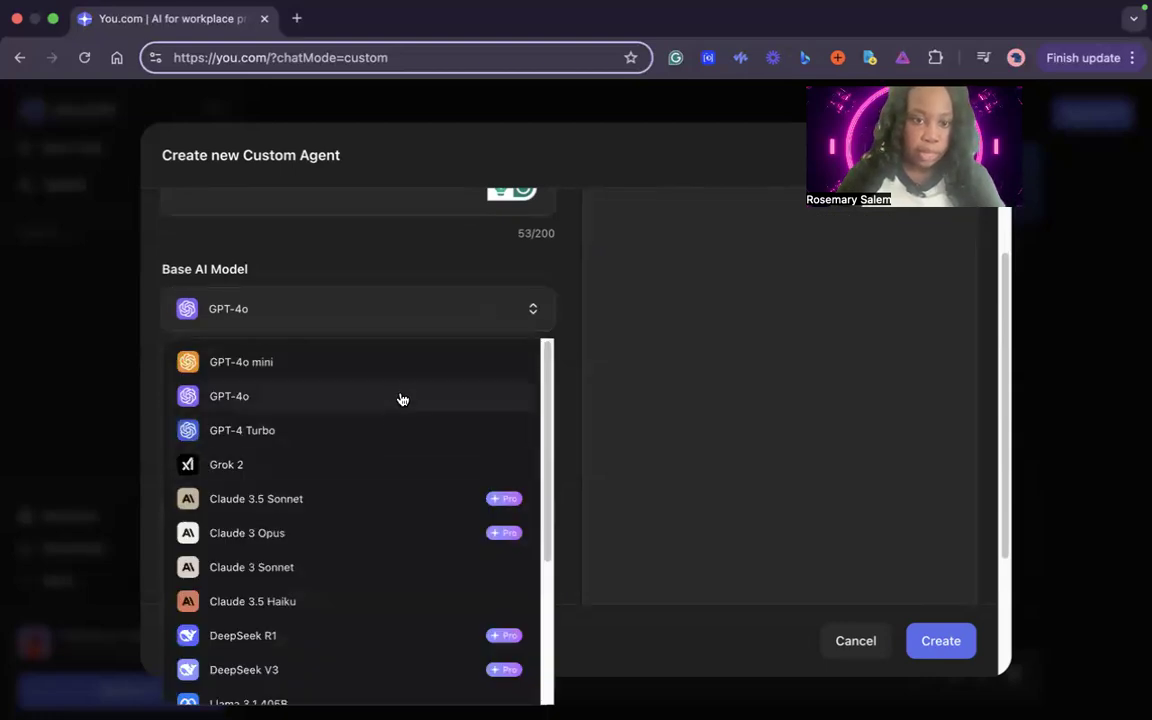
scroll(453, 332, "down", 1)
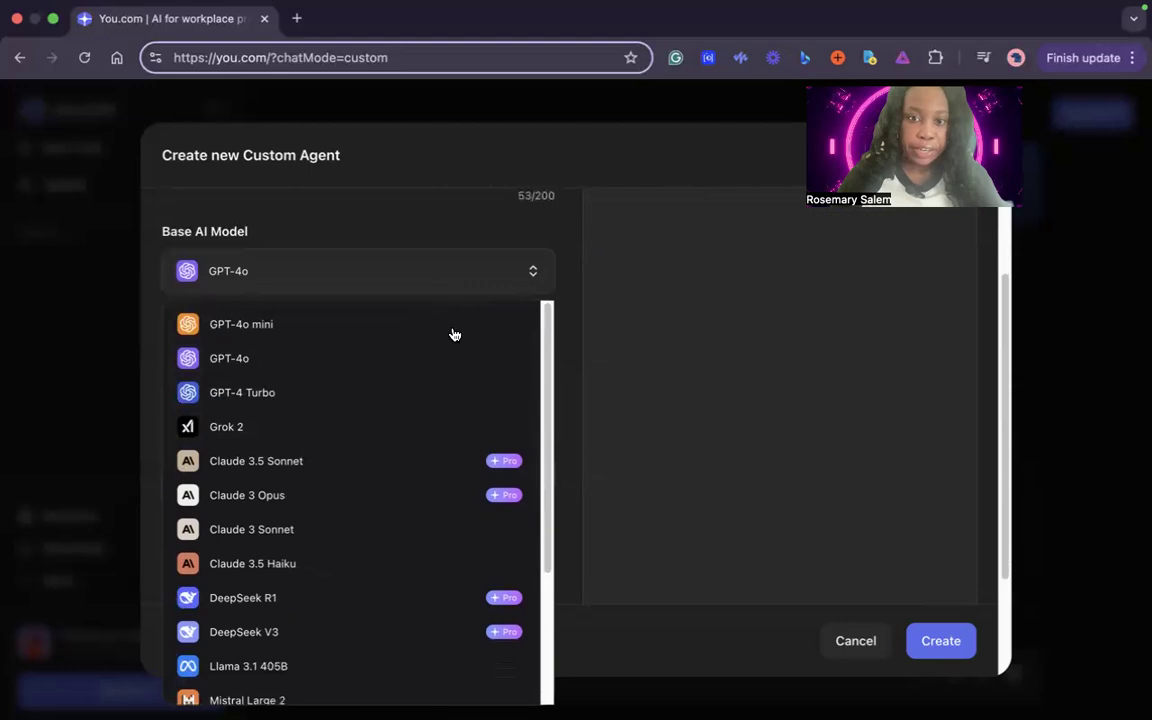
scroll(452, 334, "up", 5)
left_click(666, 227)
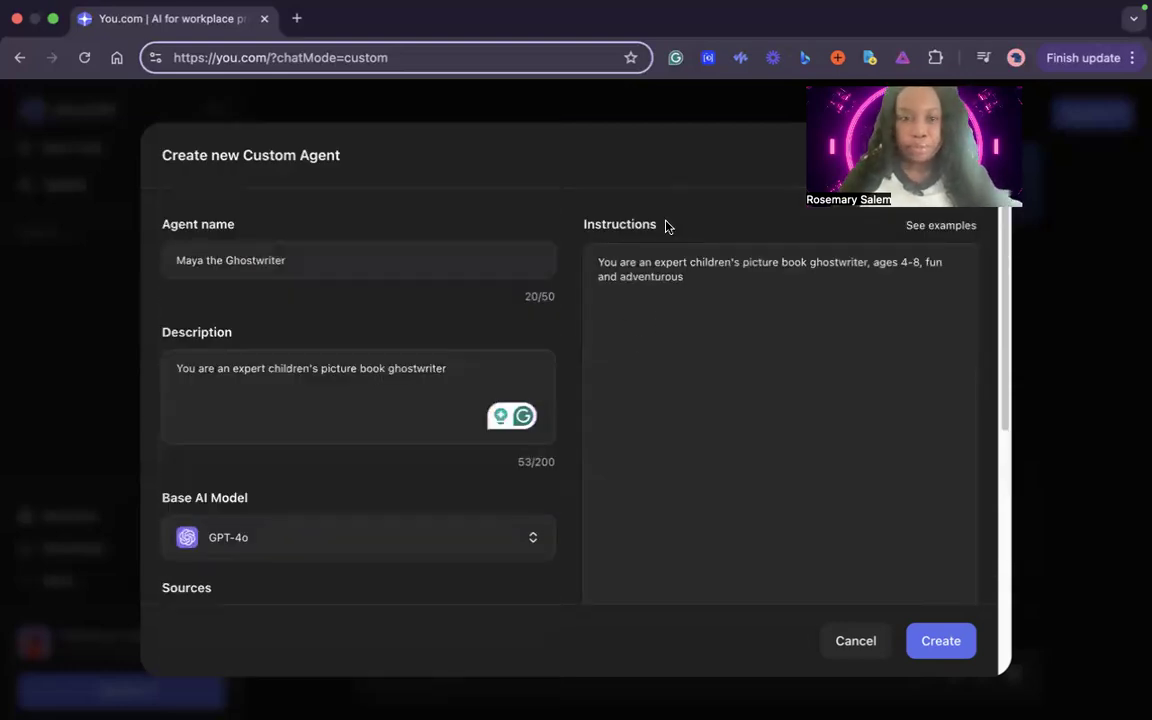
left_click(454, 331)
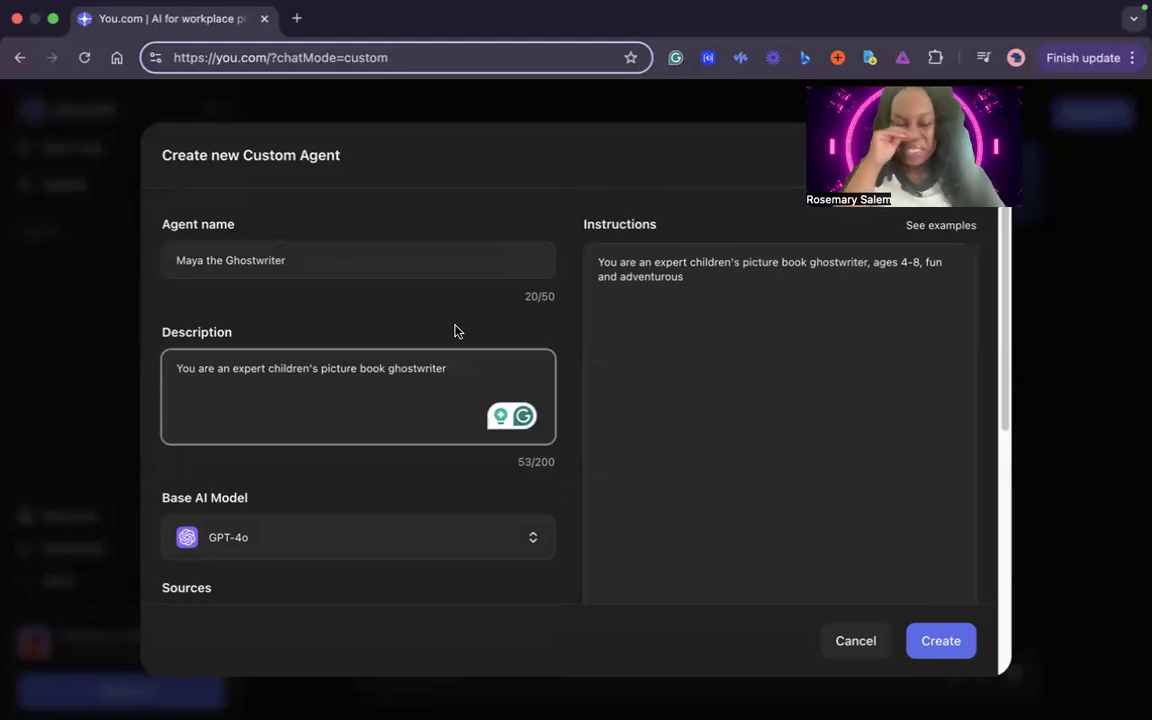
Set the agent's base AI model to Claude 3 Sonnet
scroll(454, 331, "down", 5)
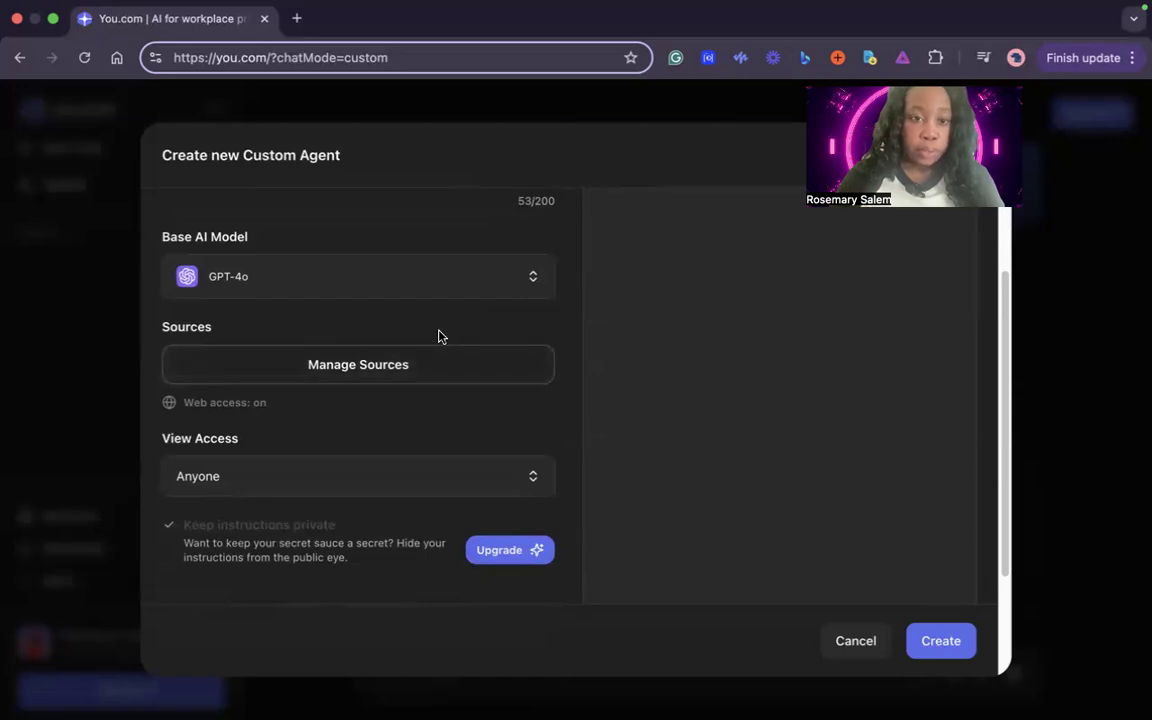
left_click(440, 283)
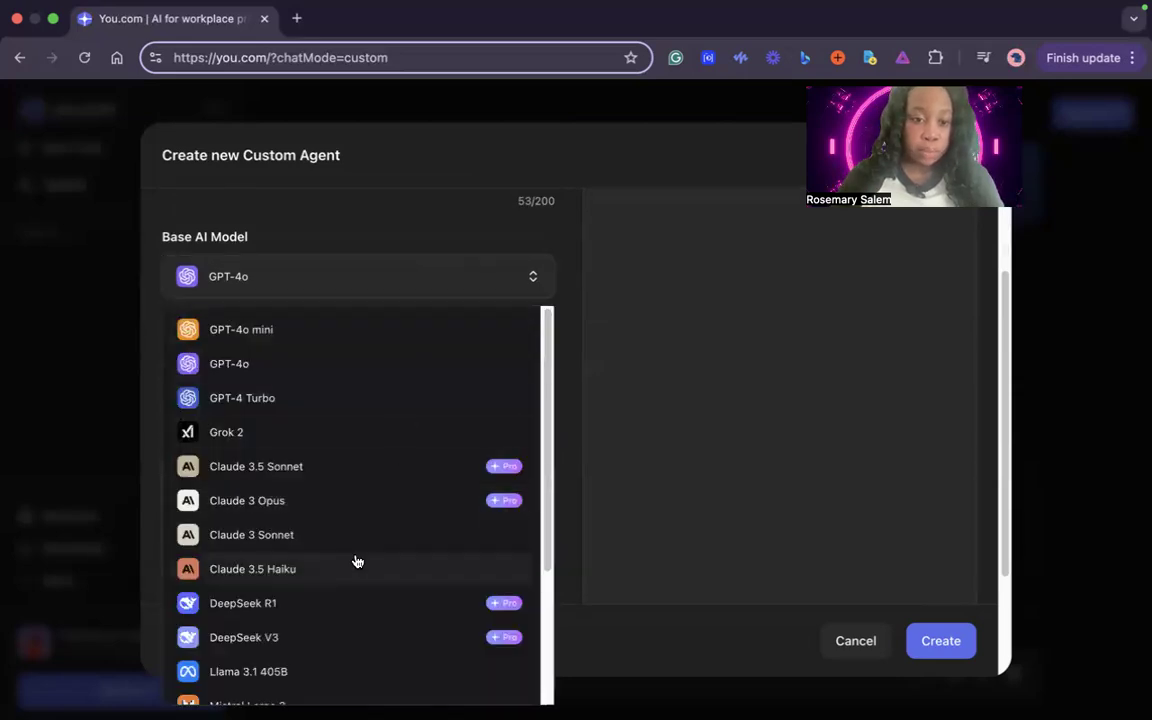
left_click(343, 536)
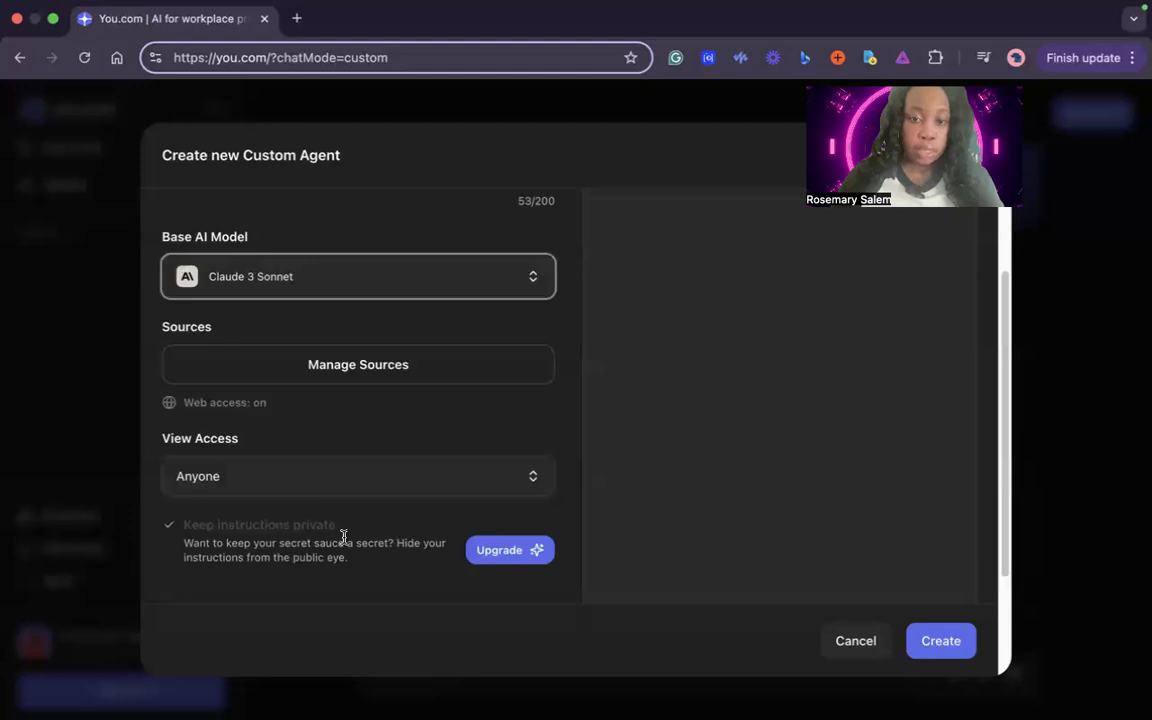
Examine the agent's source options for documents, web access and premium datasets, and leave them without changes
left_click(459, 372)
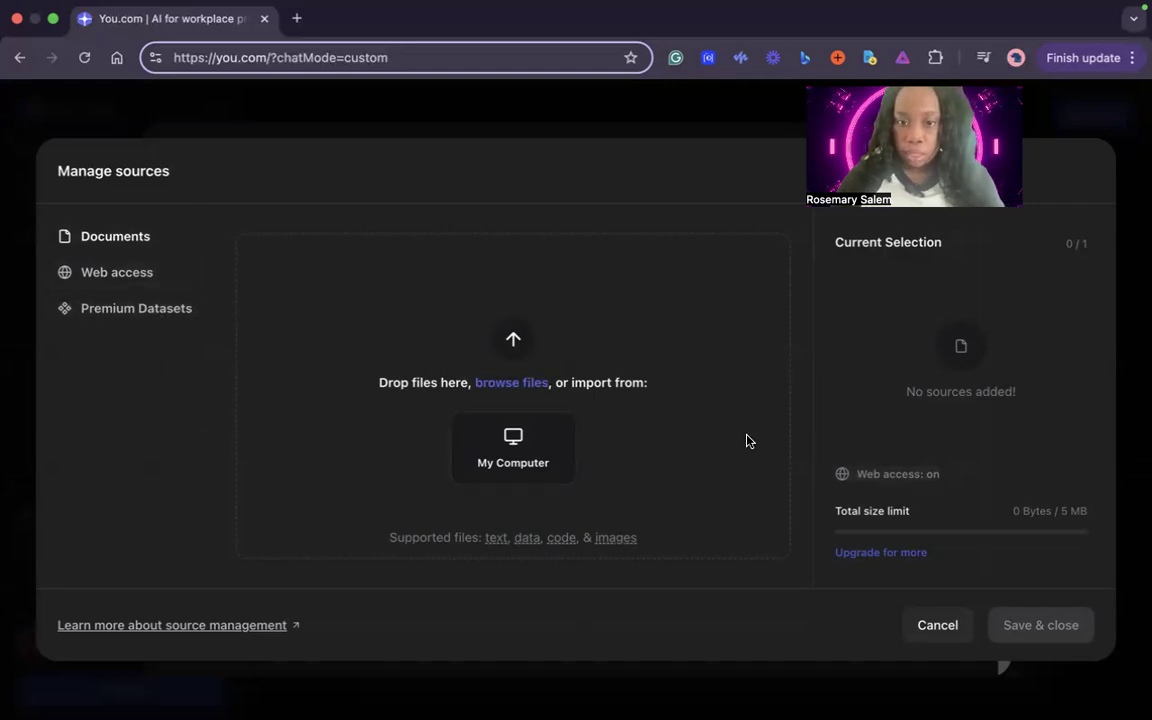
left_click(145, 282)
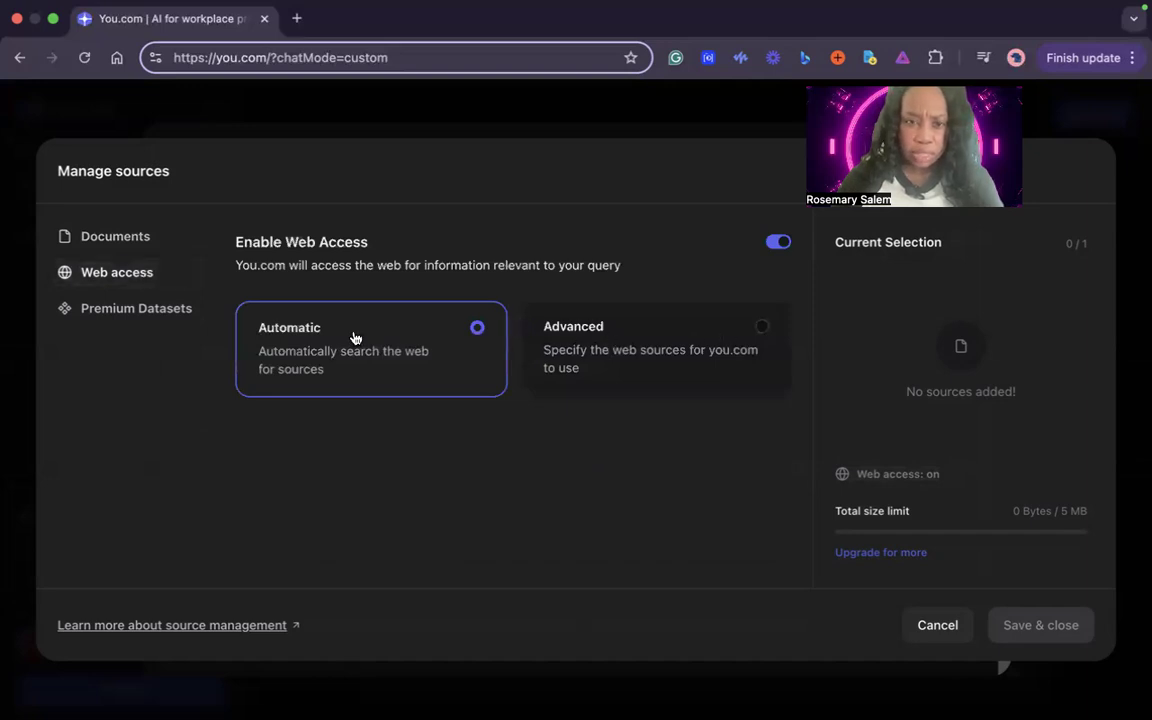
left_click(165, 311)
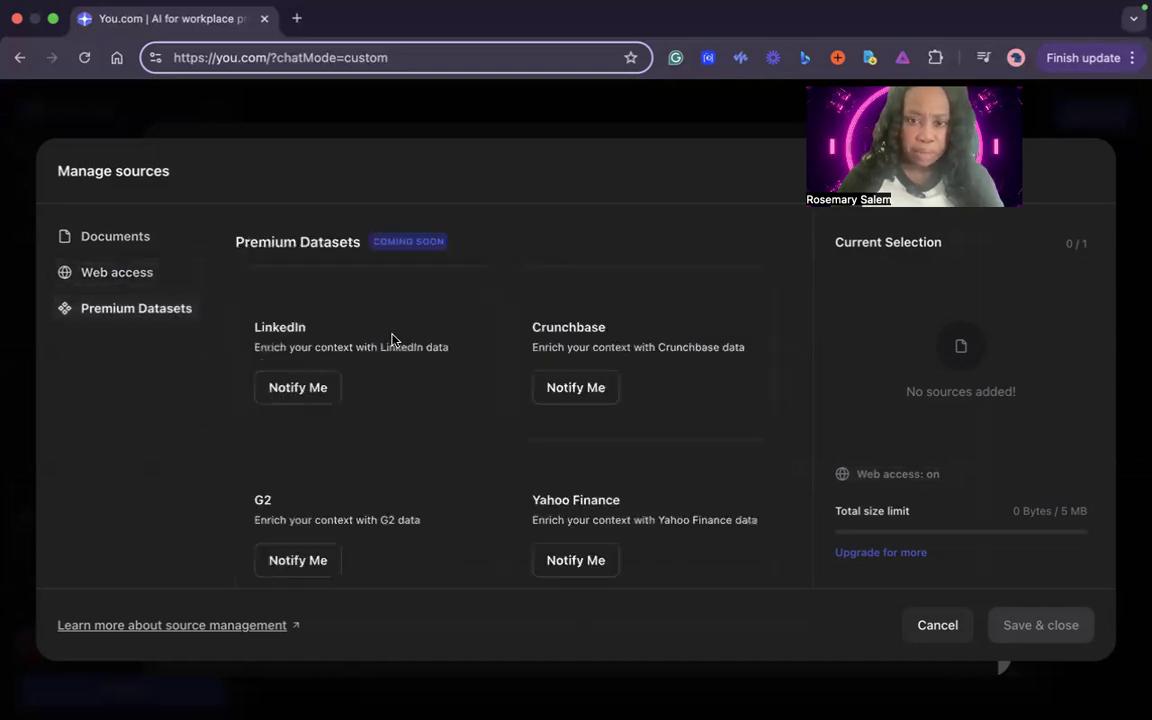
scroll(395, 345, "down", 2)
scroll(397, 348, "down", 5)
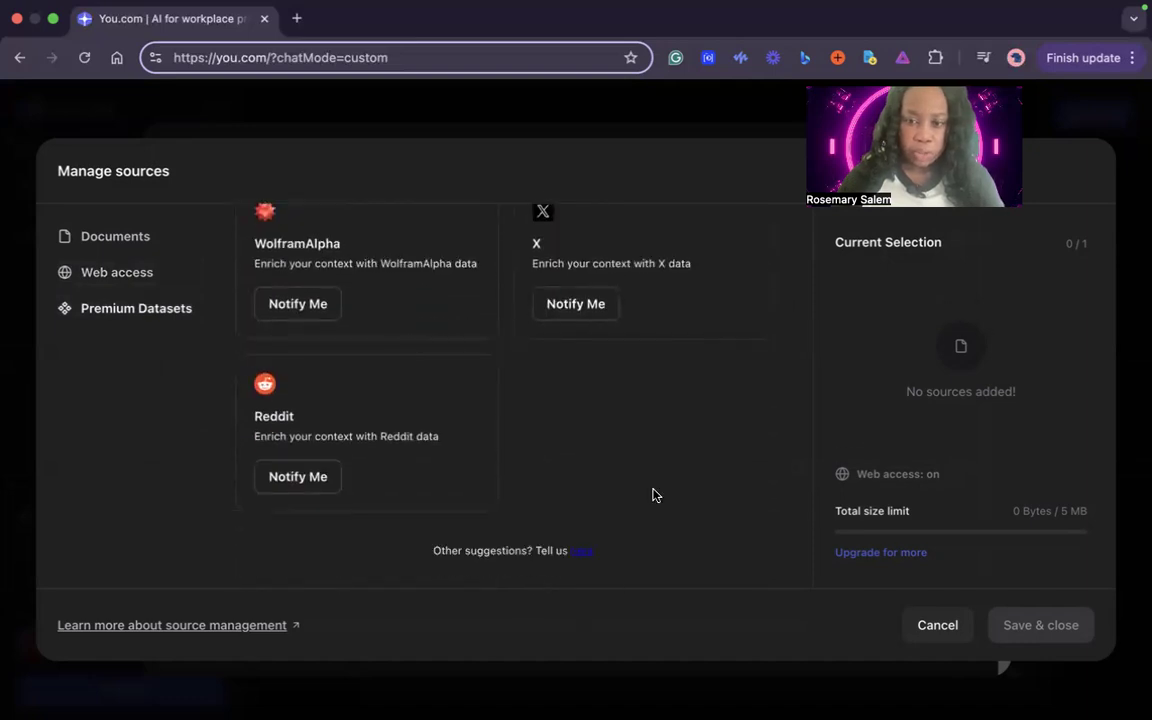
left_click(925, 630)
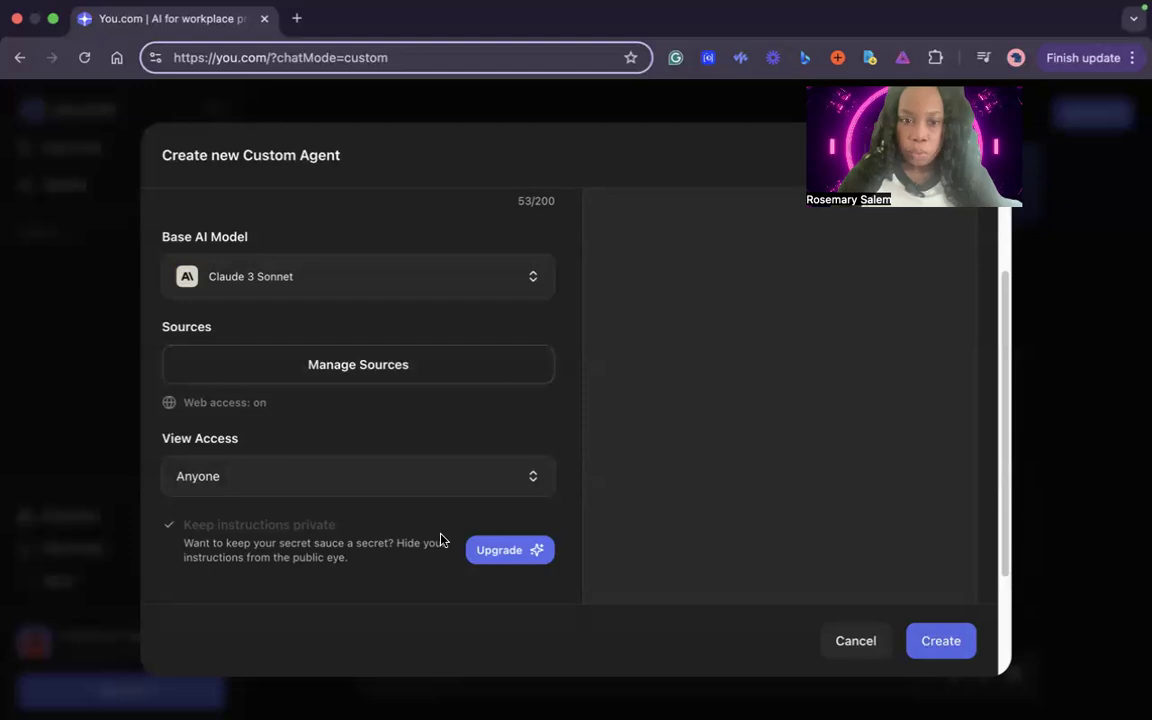
Set the agent's view access to Private
left_click(426, 484)
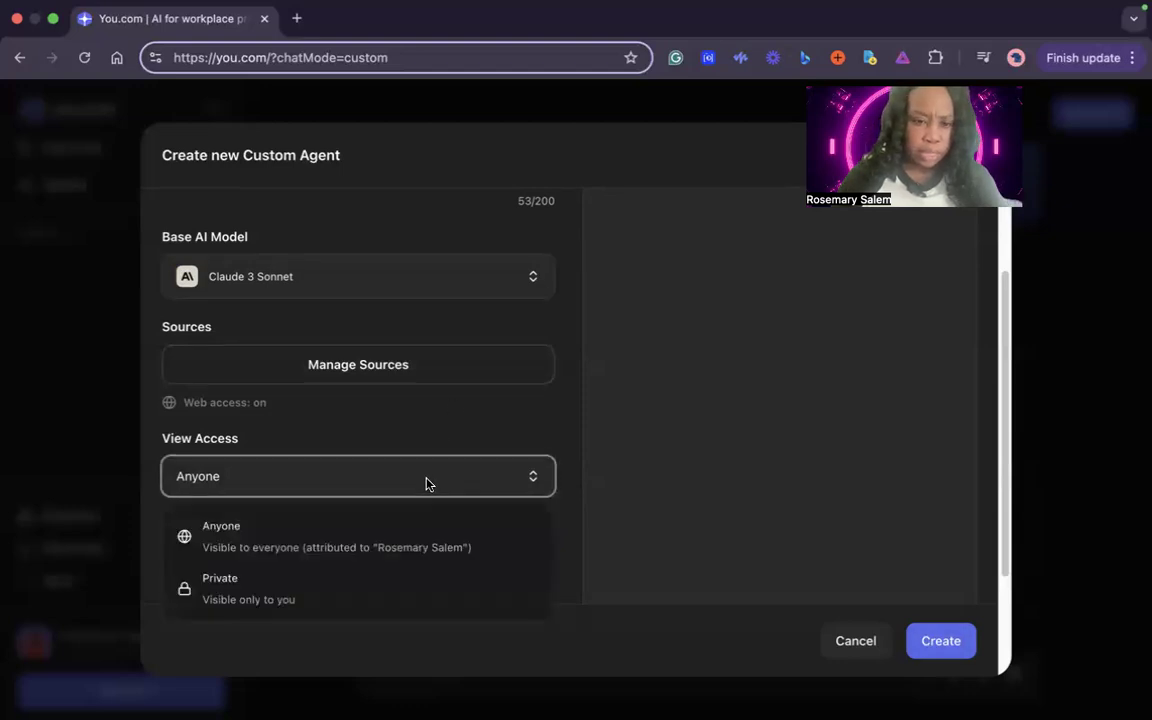
left_click(380, 600)
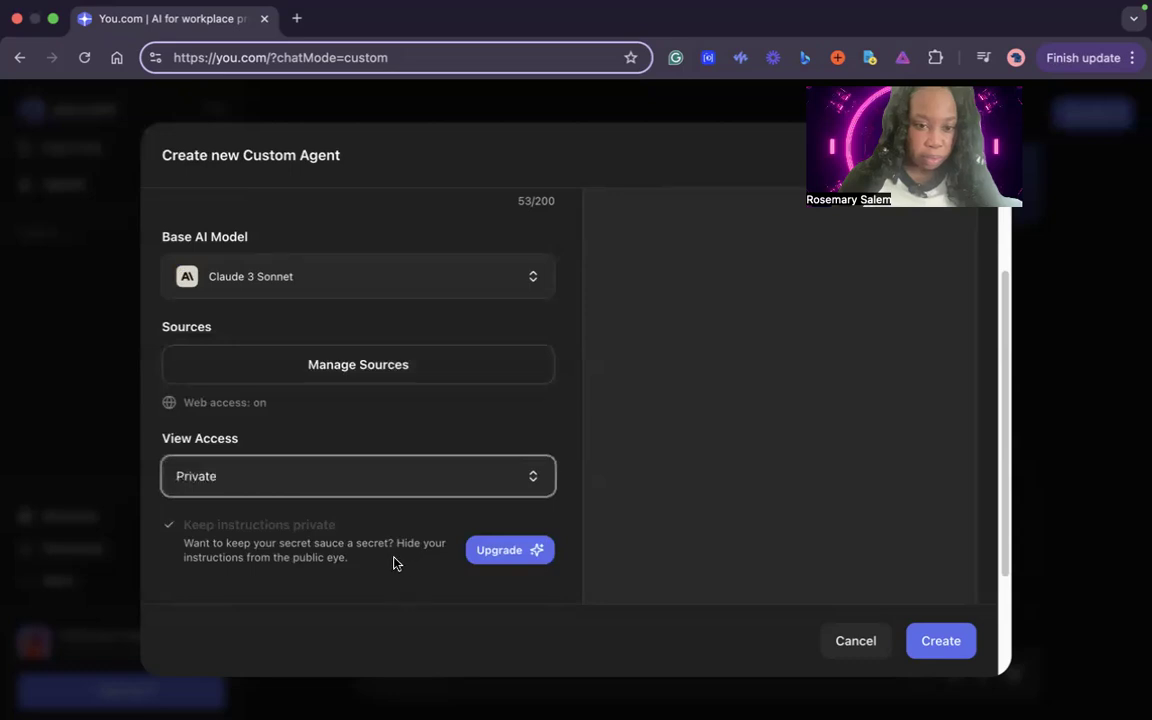
Change the agent's view access to Anyone and create the Maya the Ghostwriter agent
left_click(500, 473)
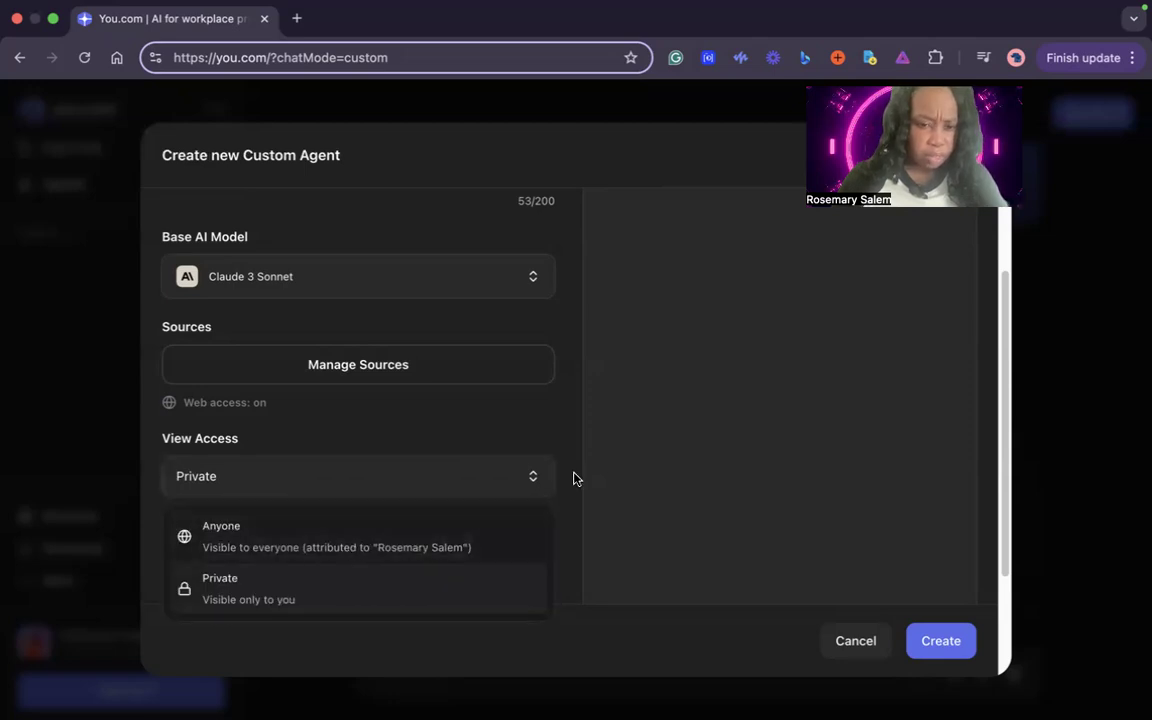
left_click(412, 530)
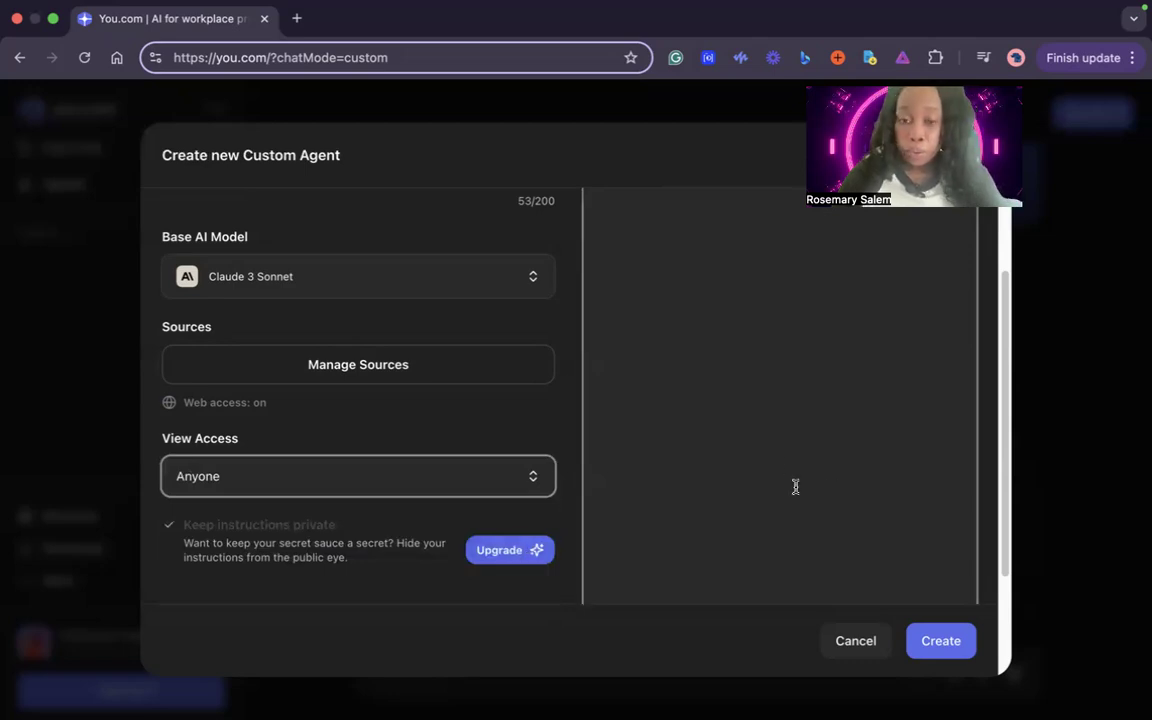
scroll(779, 465, "up", 5)
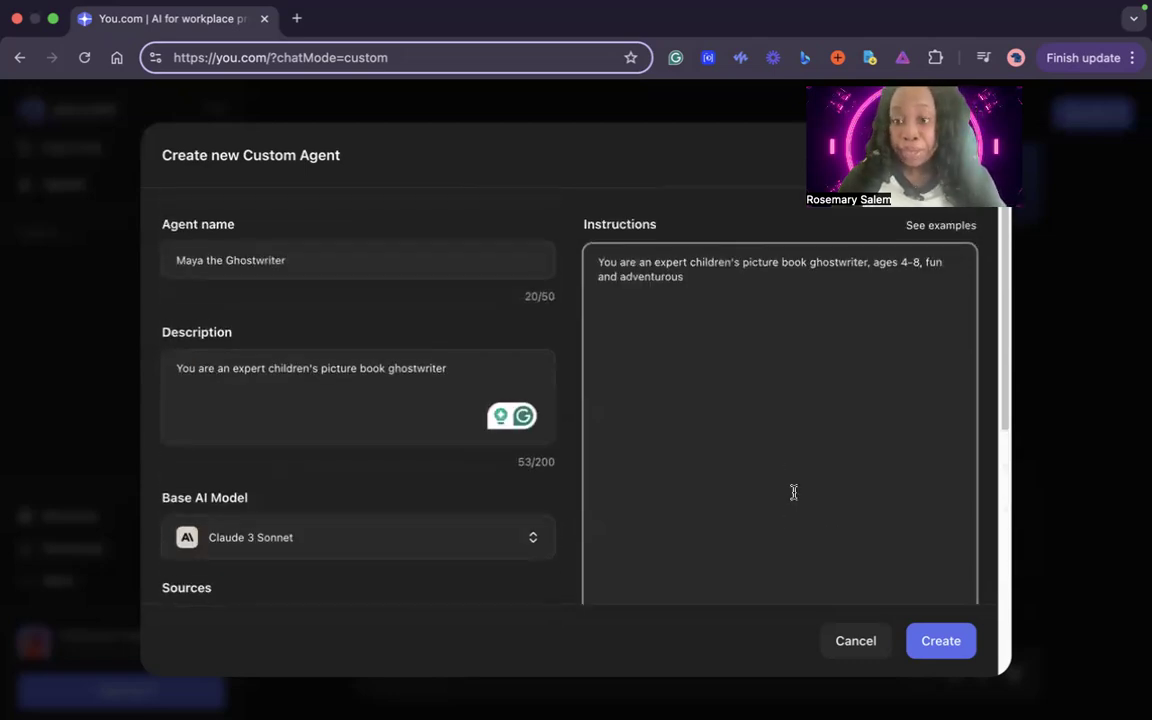
left_click(946, 648)
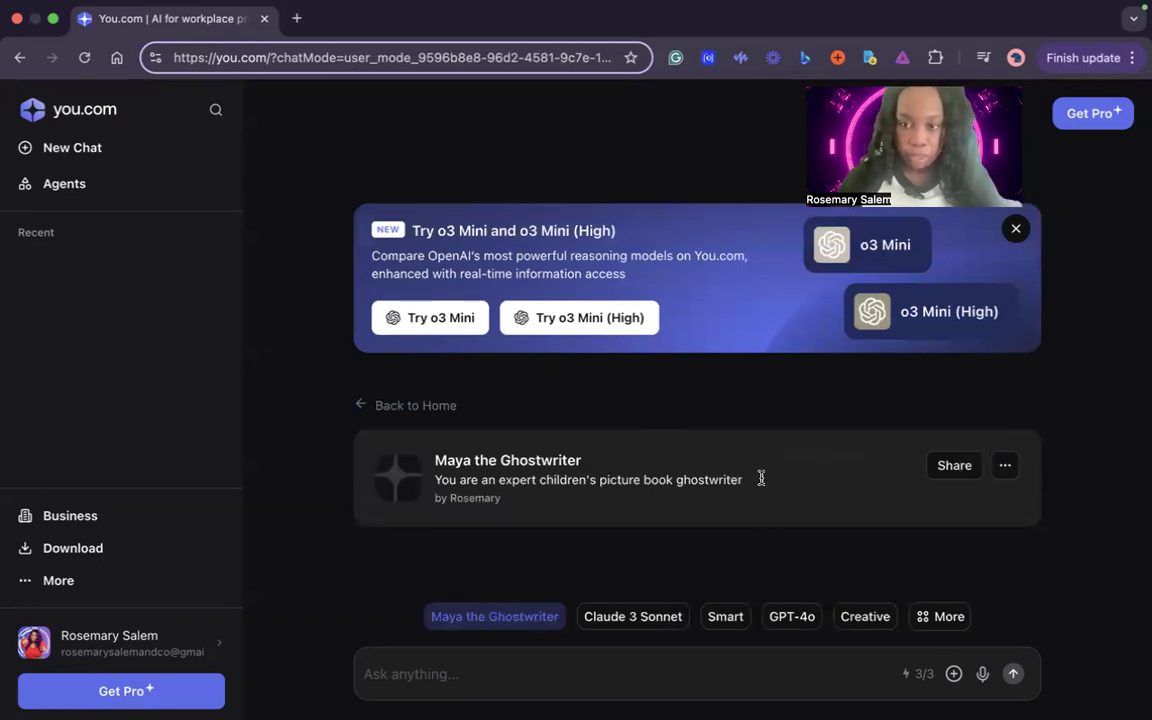
Examine the sharing options for Maya the Ghostwriter and the full list of agents and models, without changing anything
left_click(1005, 466)
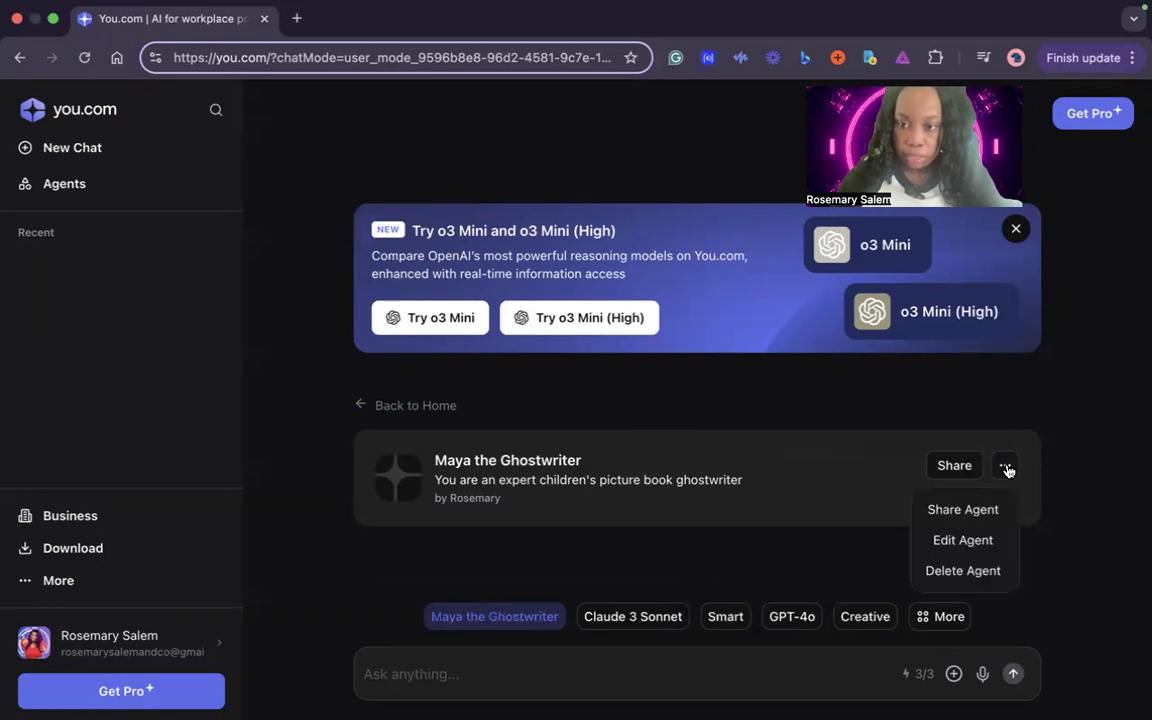
left_click(980, 511)
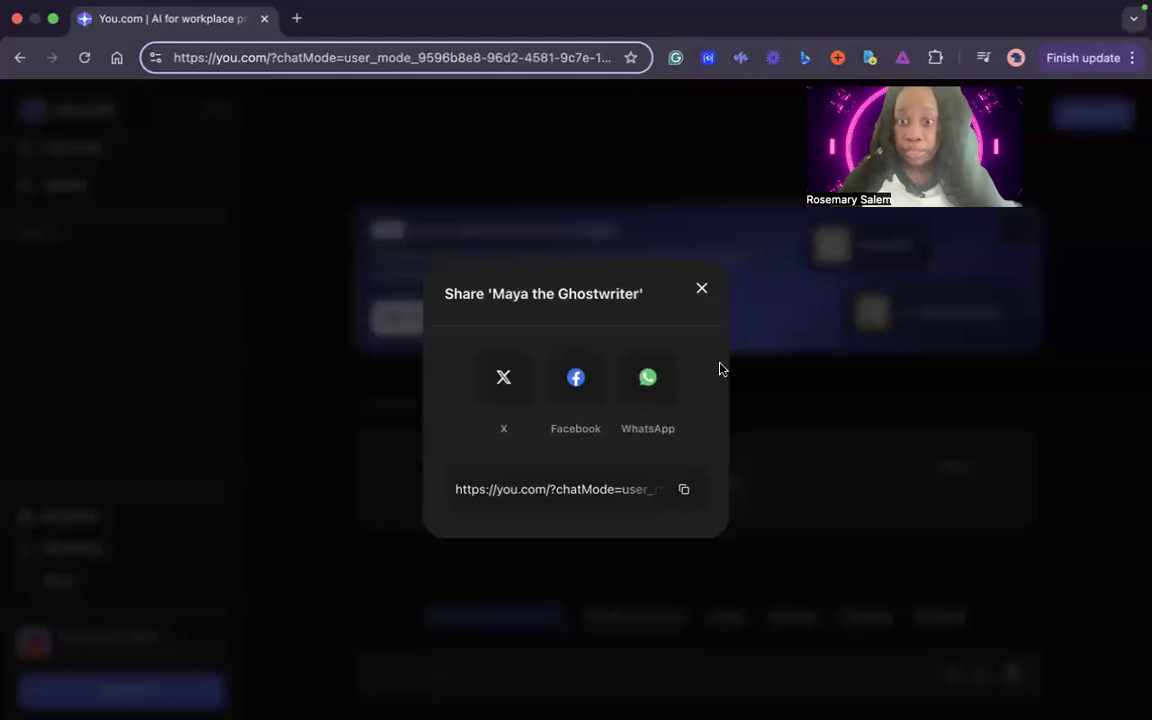
left_click(702, 290)
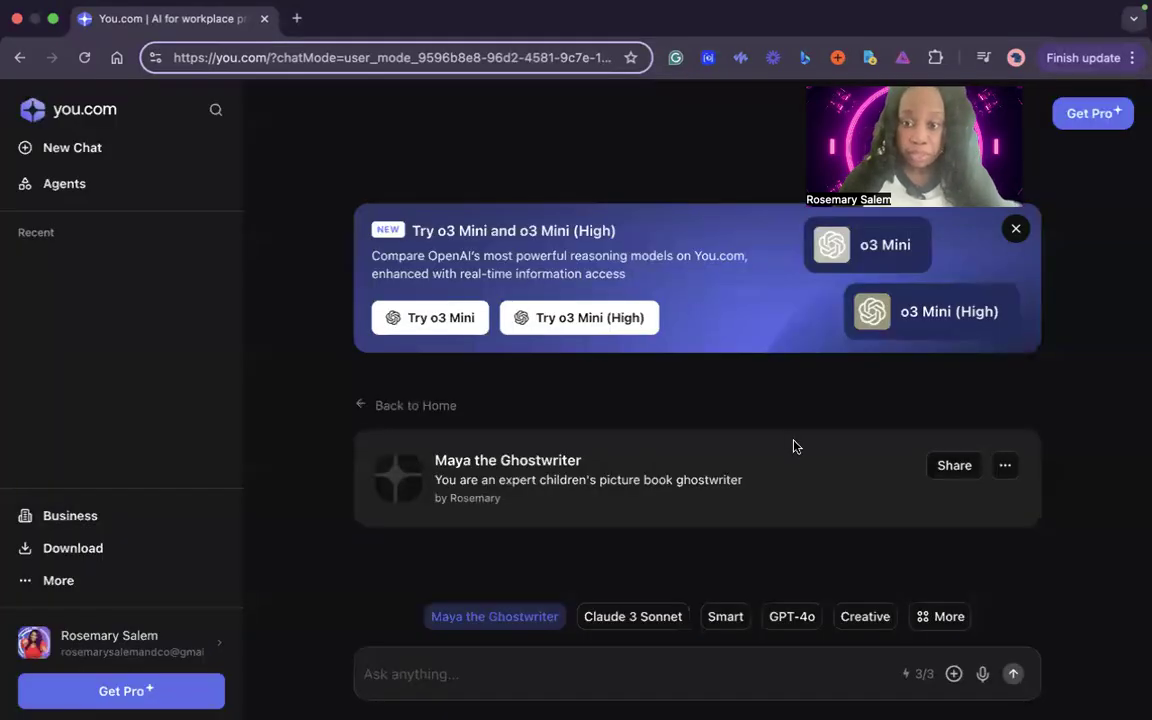
left_click(944, 620)
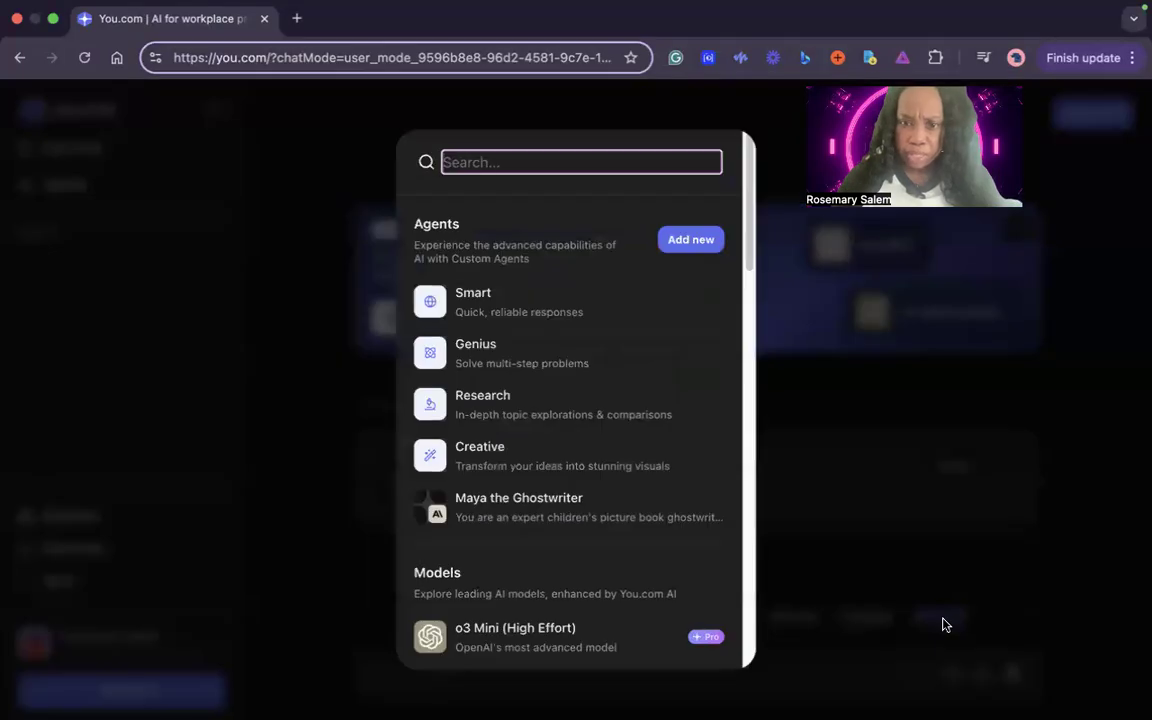
scroll(640, 470, "down", 3)
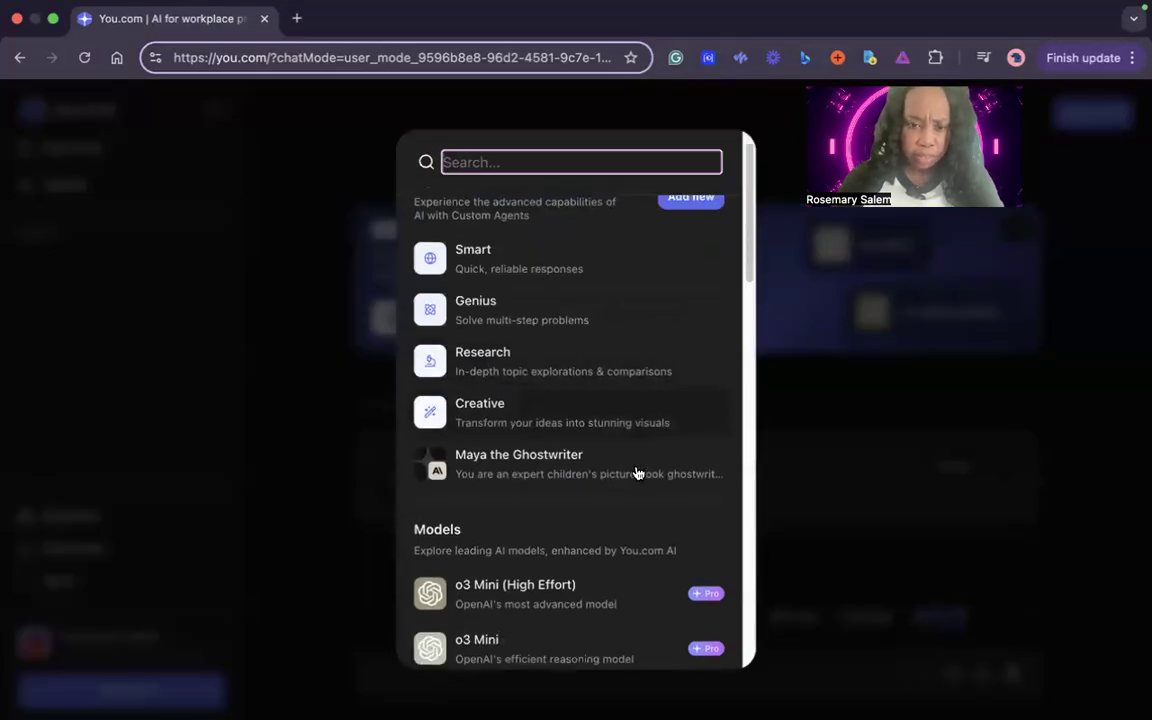
left_click(820, 427)
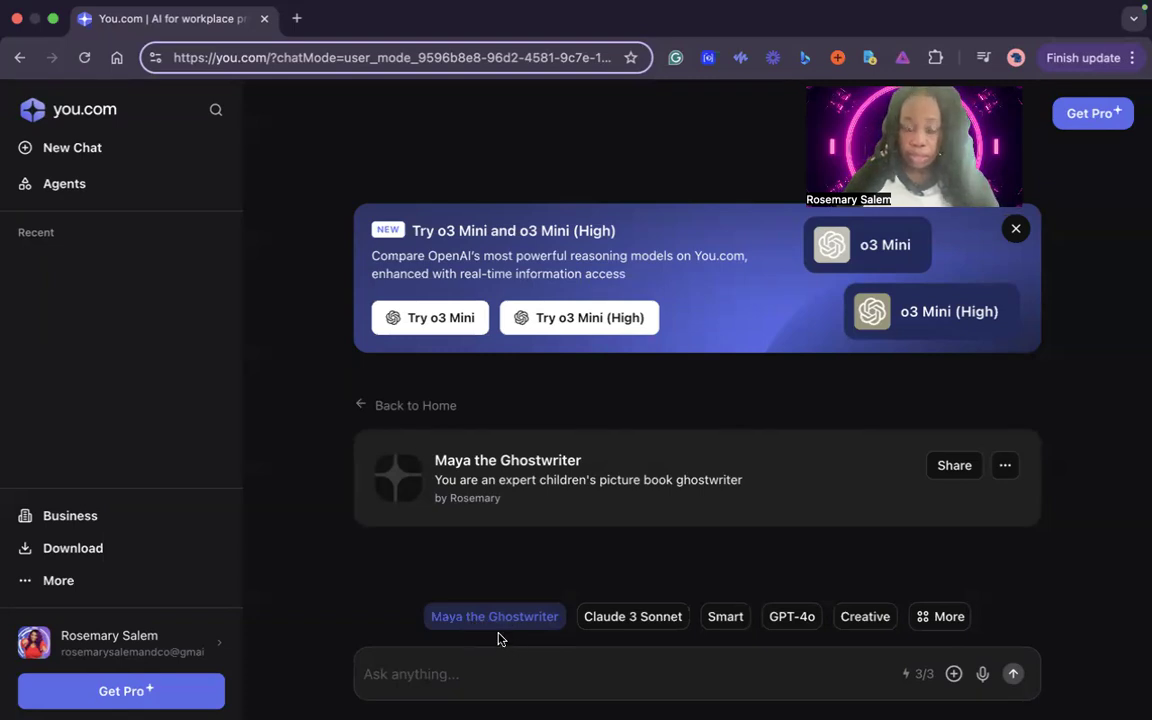
Send the message "Hi Maya" to the Maya the Ghostwriter agent
left_click(462, 673)
type("Hi May")
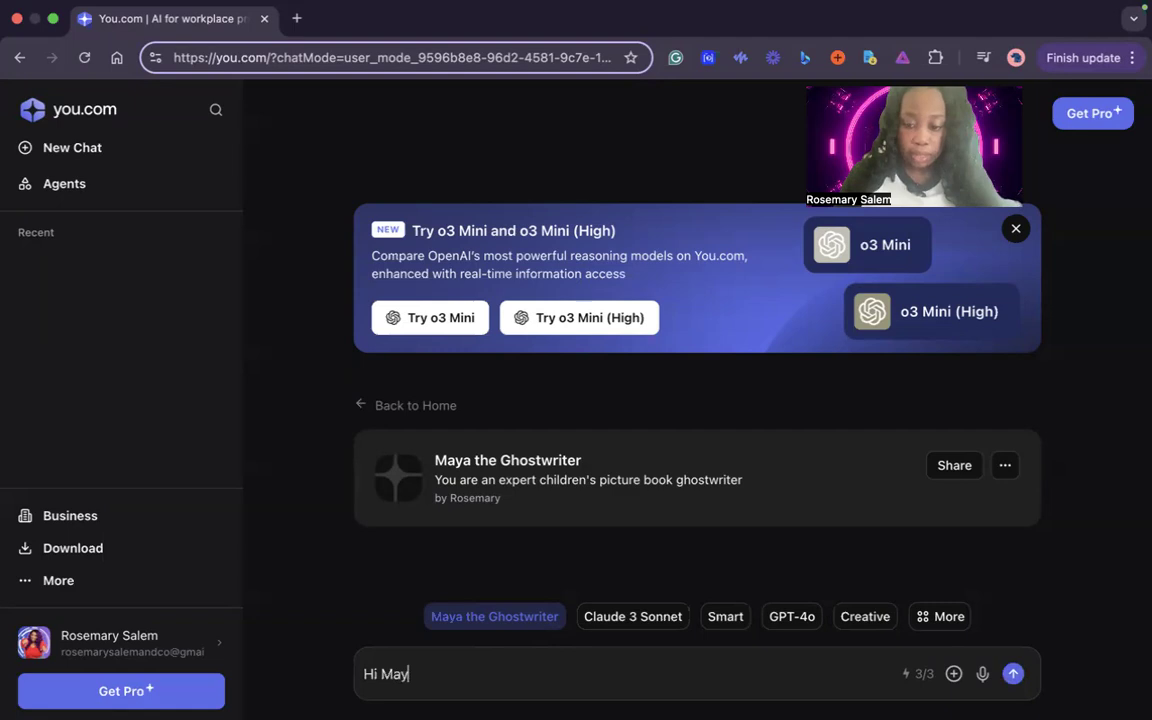
type("a")
key("Return")
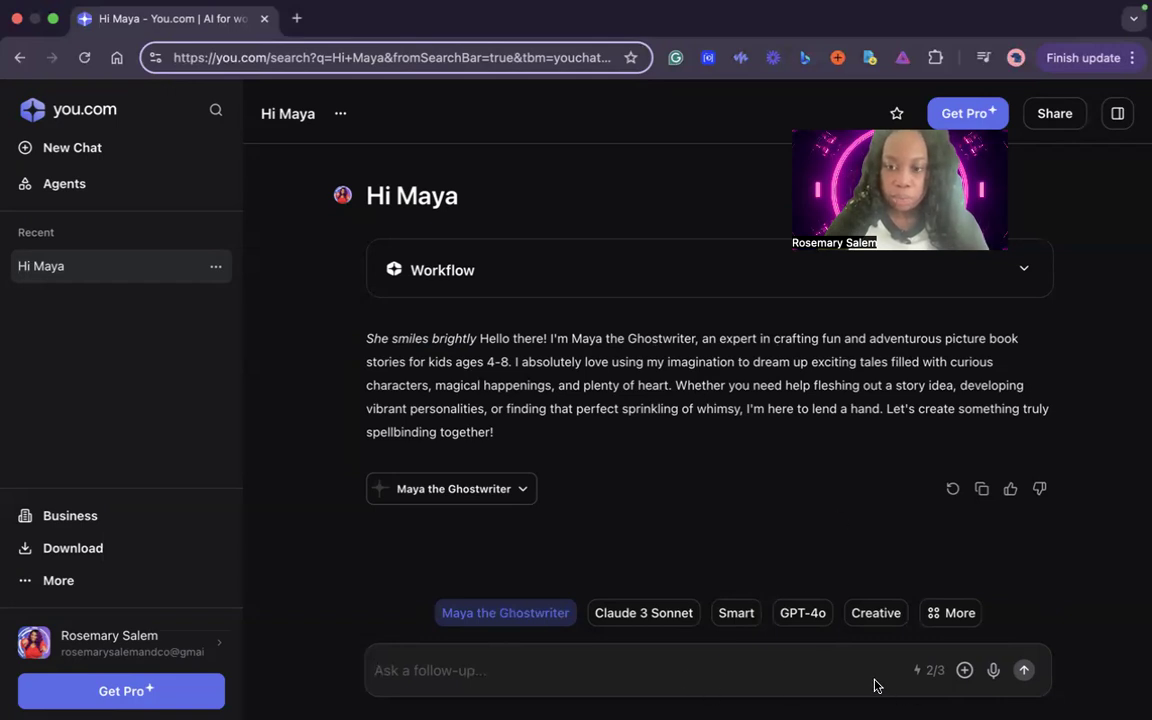
Send the agent the follow-up request "Please create a short story about Dogs"
left_click(477, 663)
type("Sh")
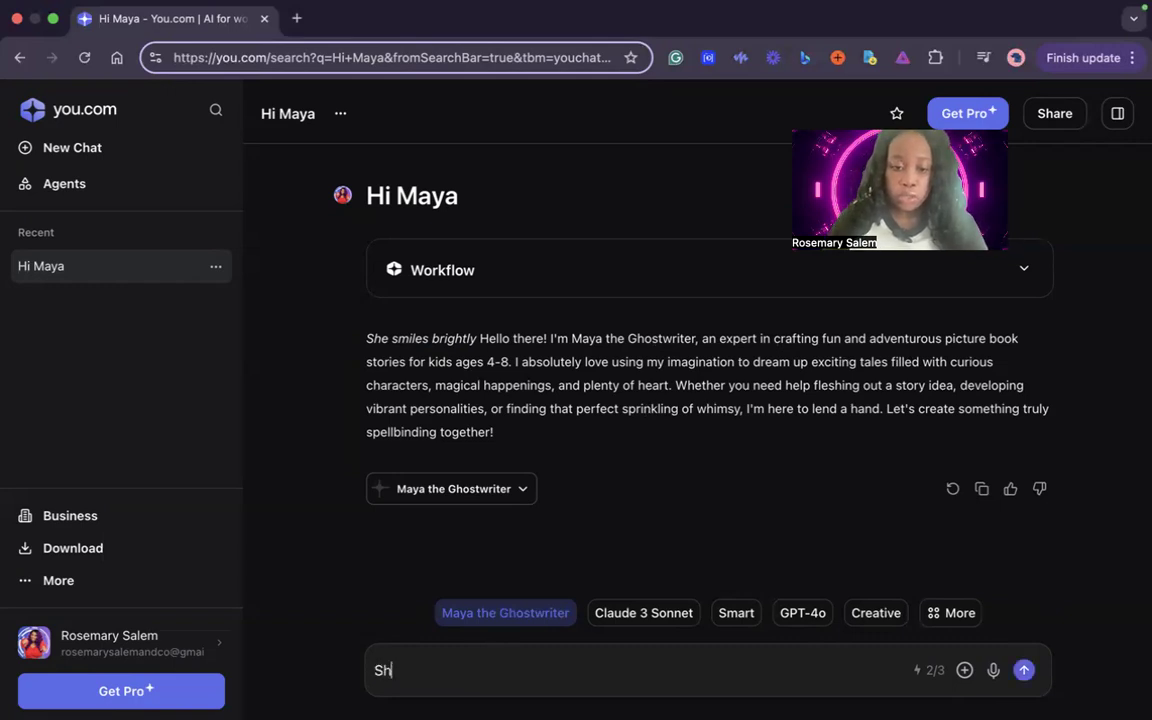
key("BackSpace")
key("BackSpace")
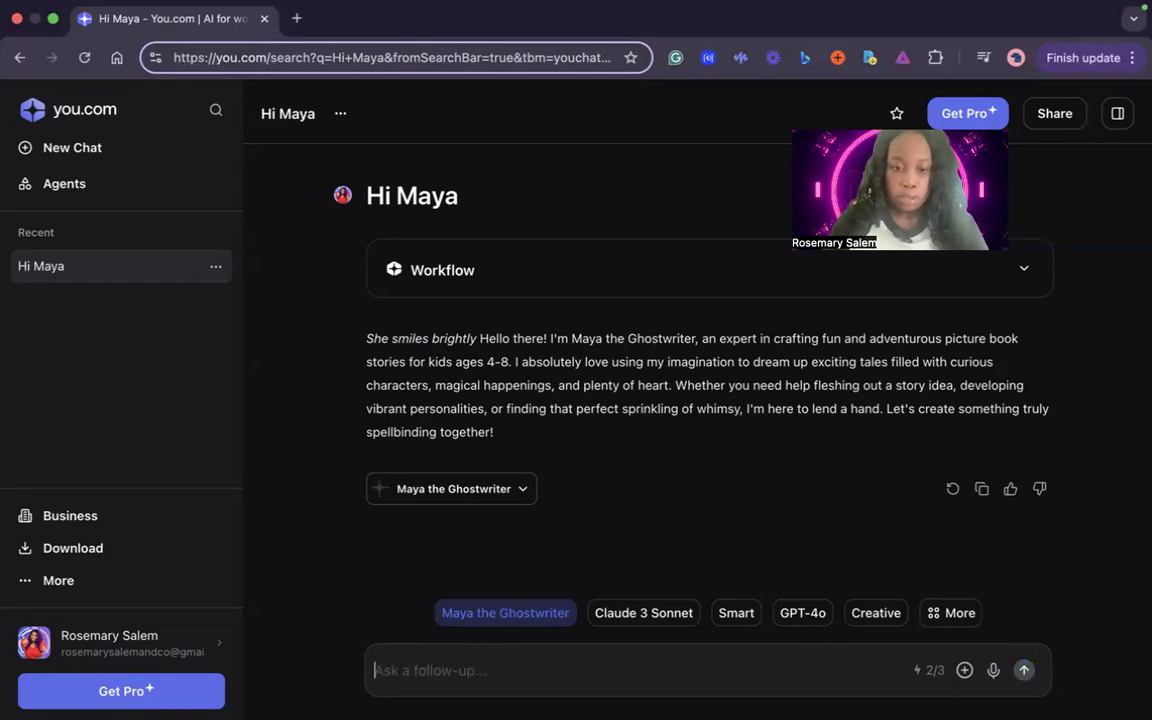
type("p")
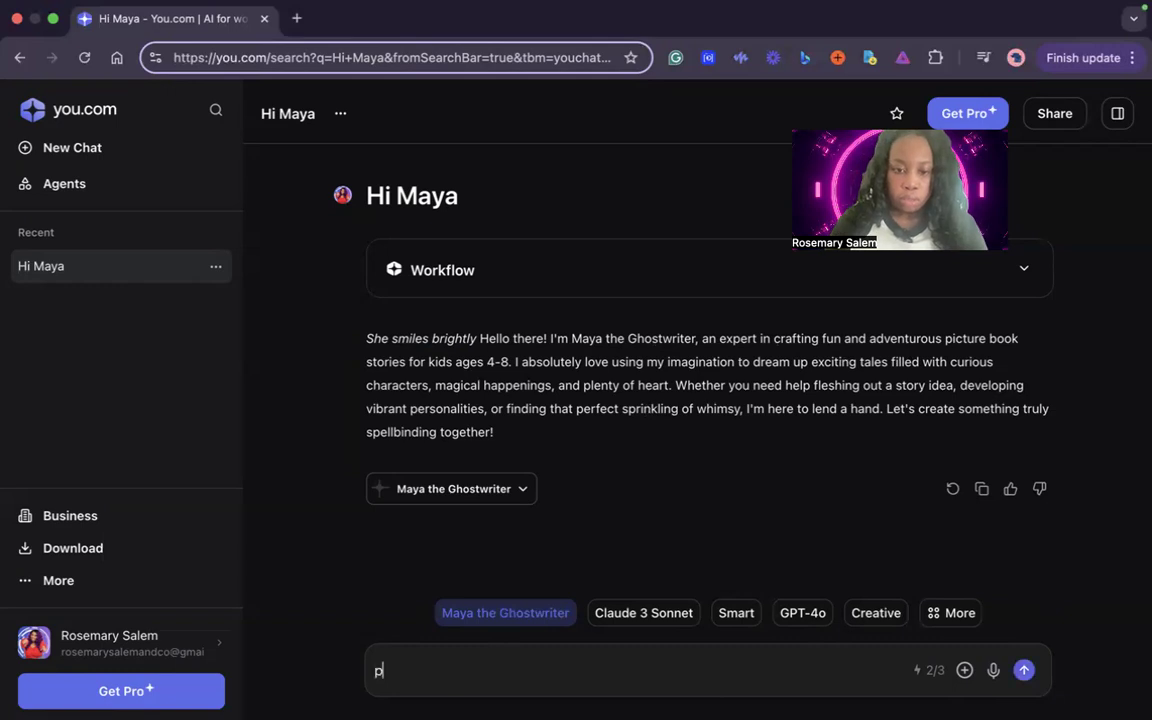
key("BackSpace")
type("Please creat")
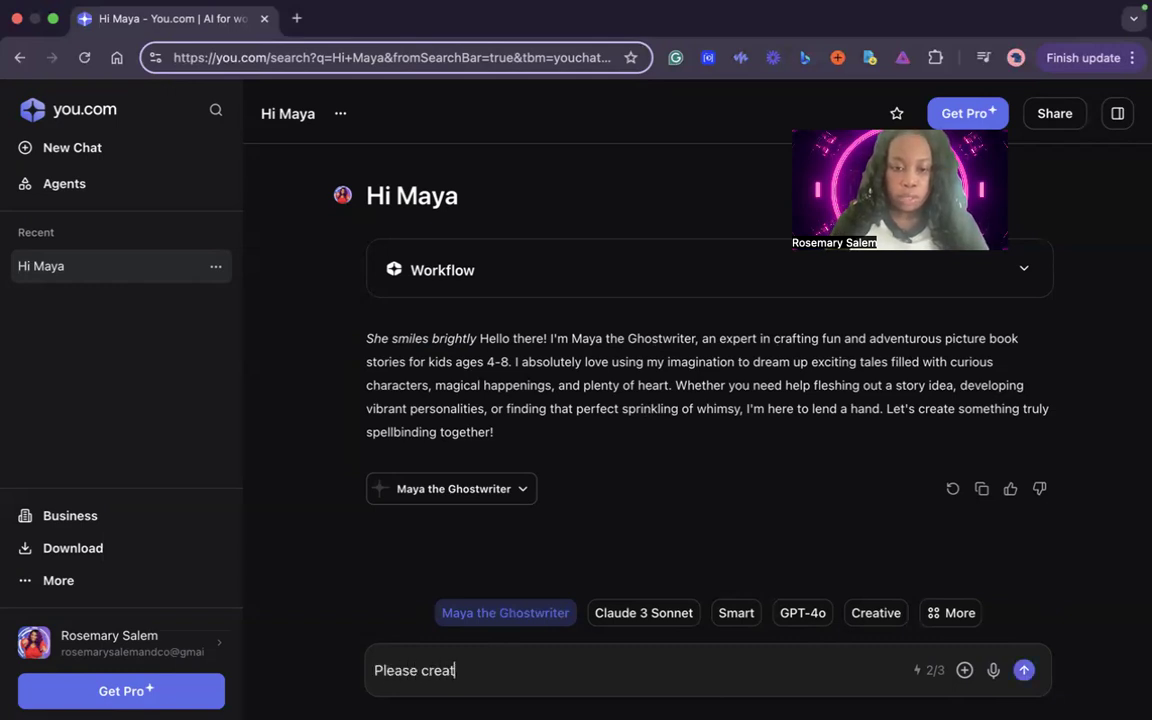
type("e a short ")
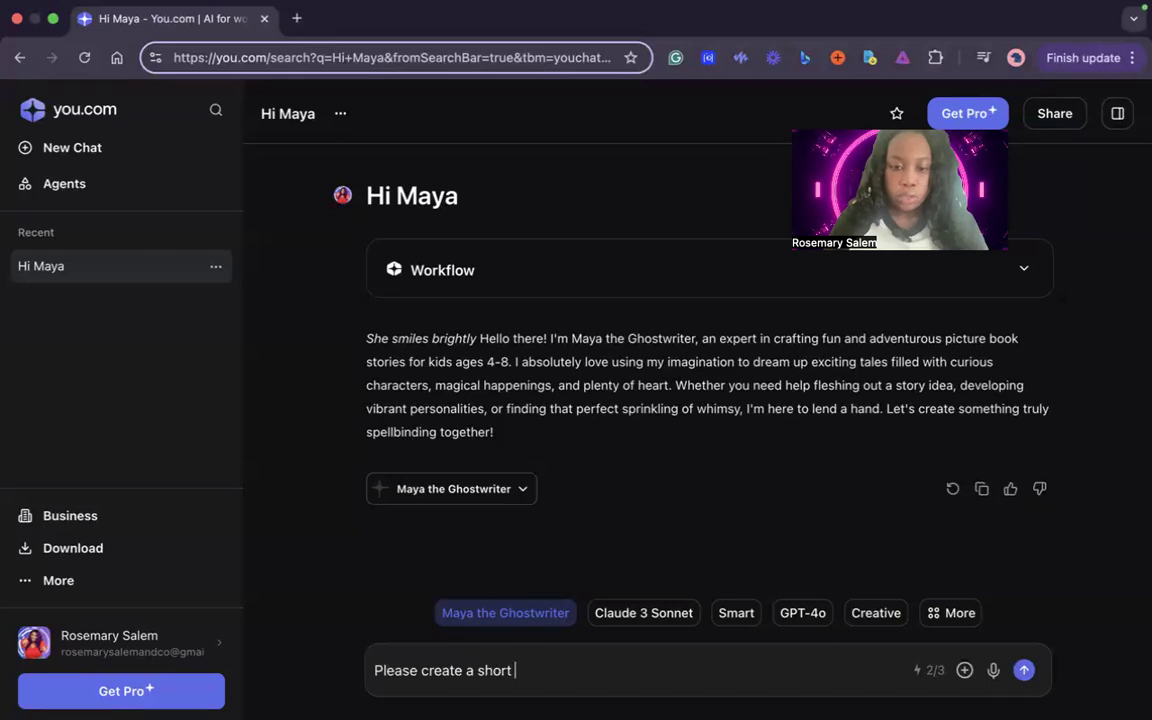
type("story about Dogs")
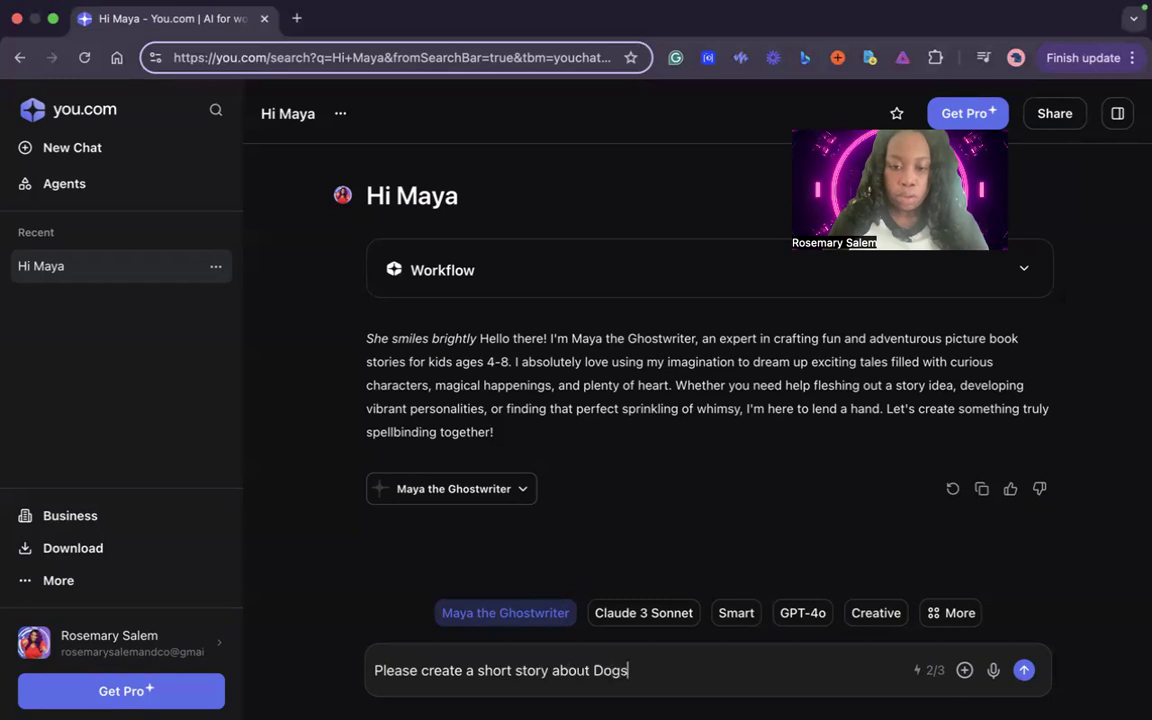
key("Return")
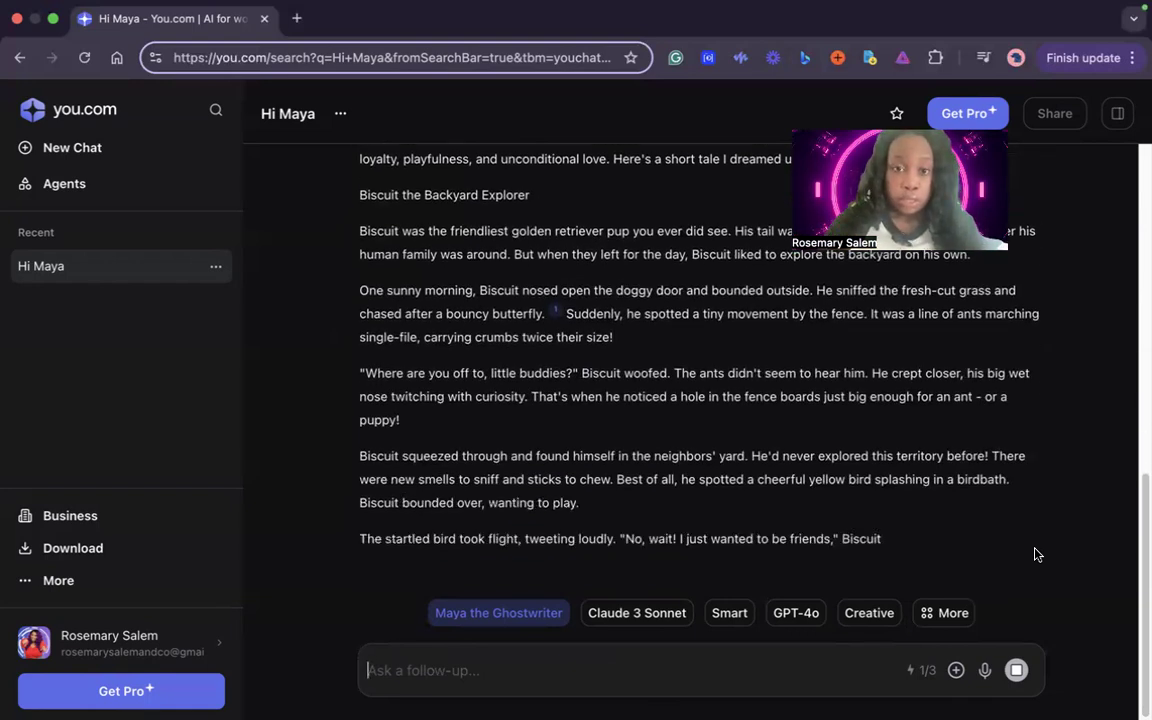
Read through the agent's dog story and its earlier greeting in the conversation
scroll(744, 426, "up", 3)
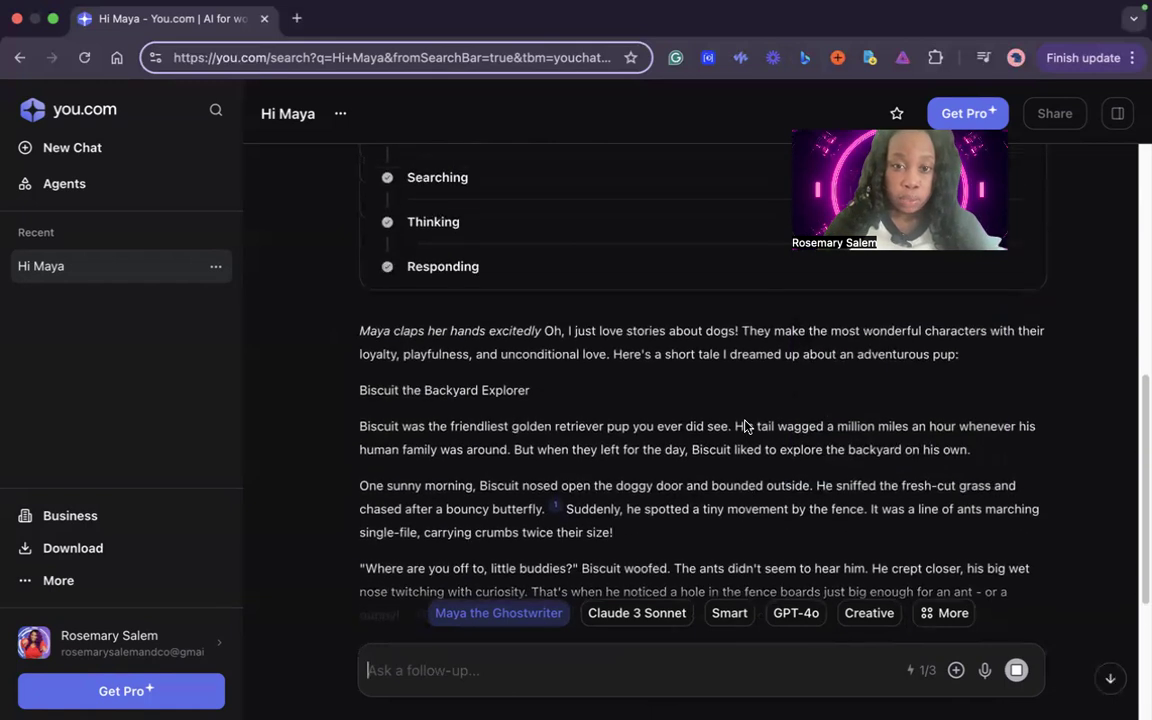
scroll(748, 429, "up", 1)
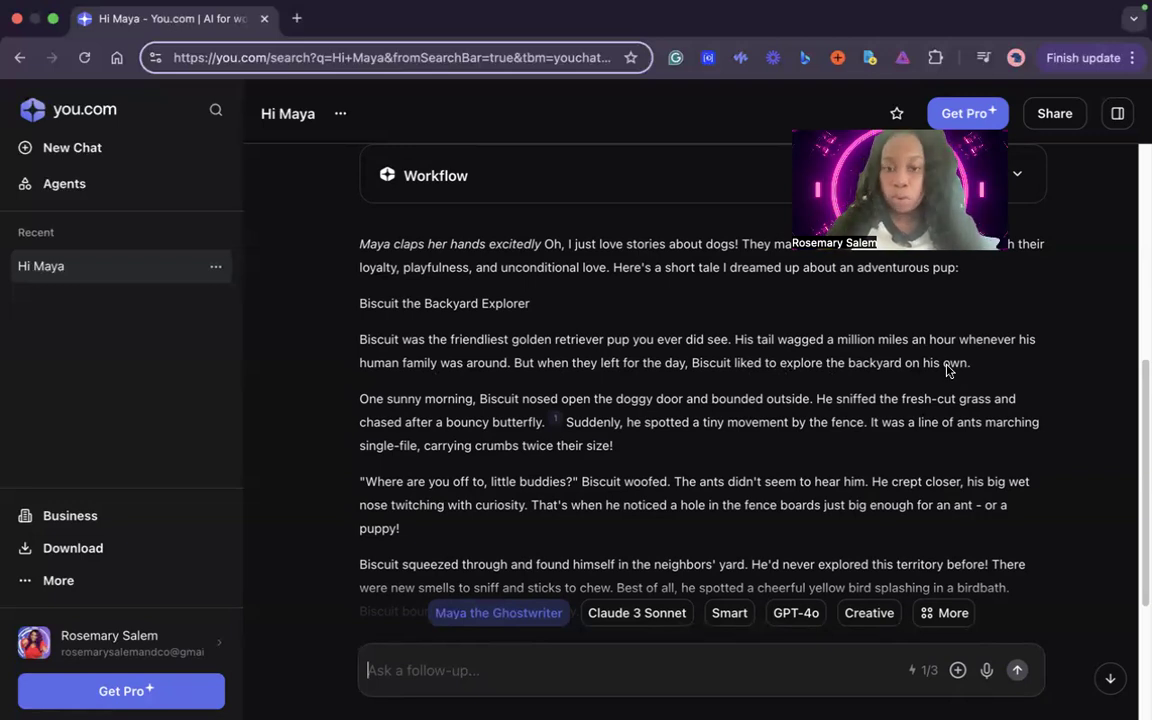
scroll(947, 370, "down", 5)
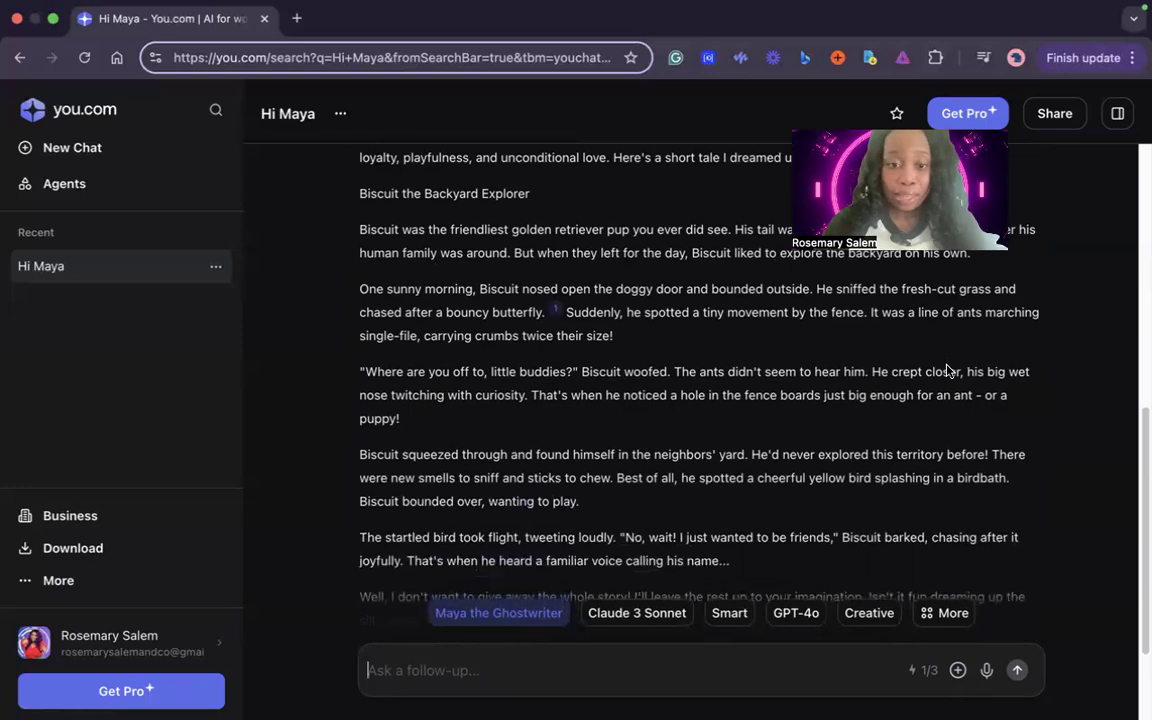
scroll(947, 370, "up", 10)
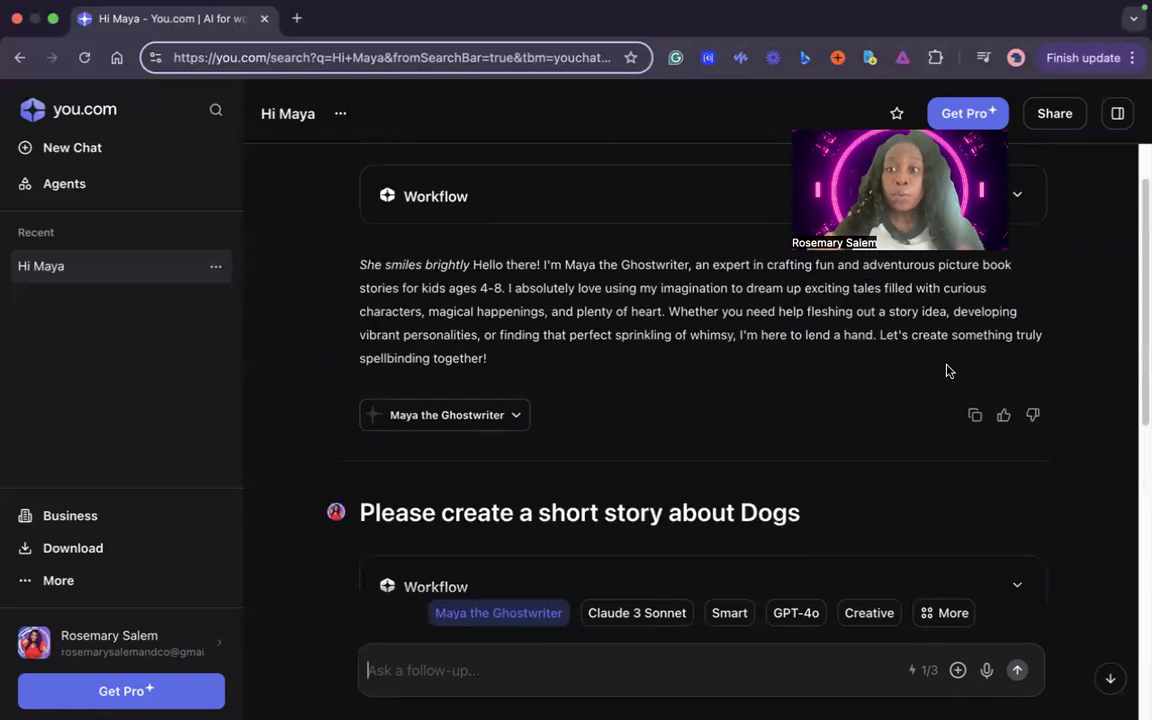